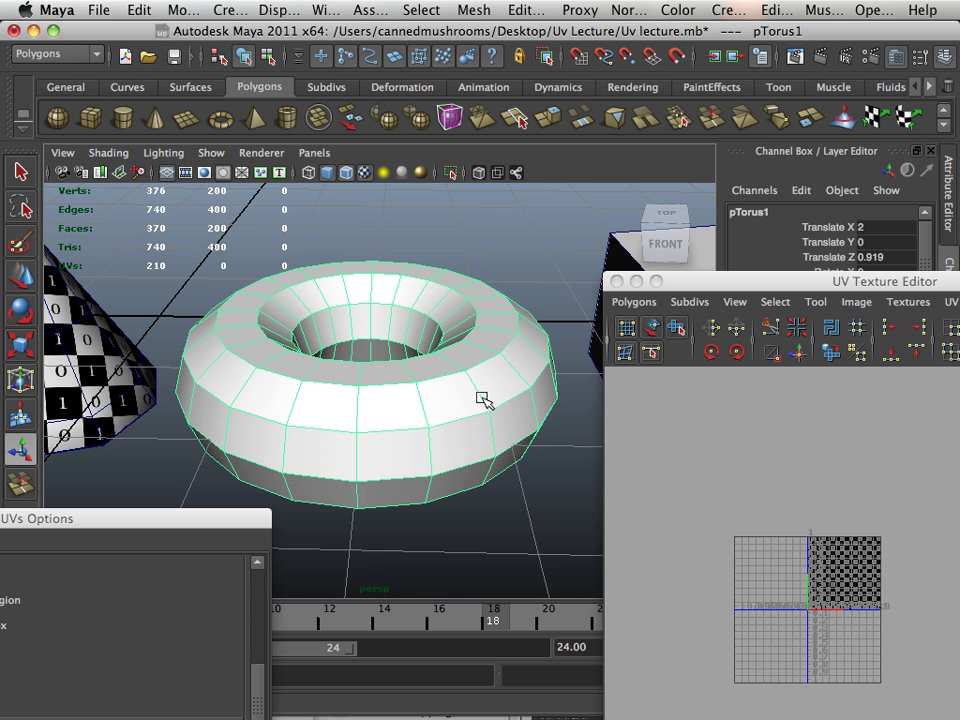
# - Frame the torus in the top view and apply a planar UV projection to it from that view
pyautogui.press('space')
pyautogui.press('space')
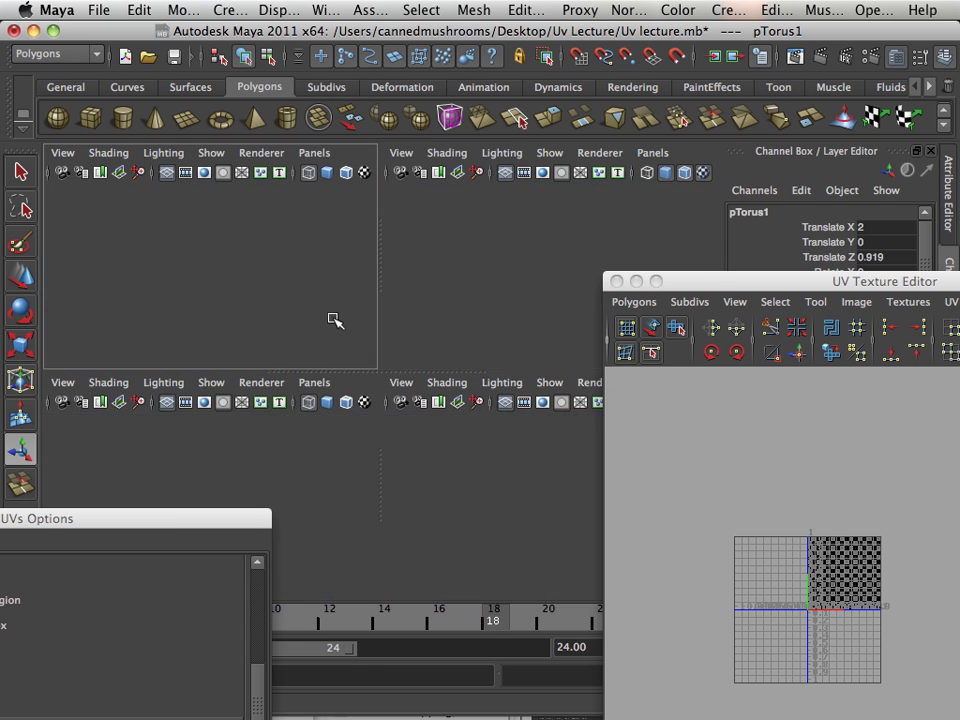
pyautogui.press('f')
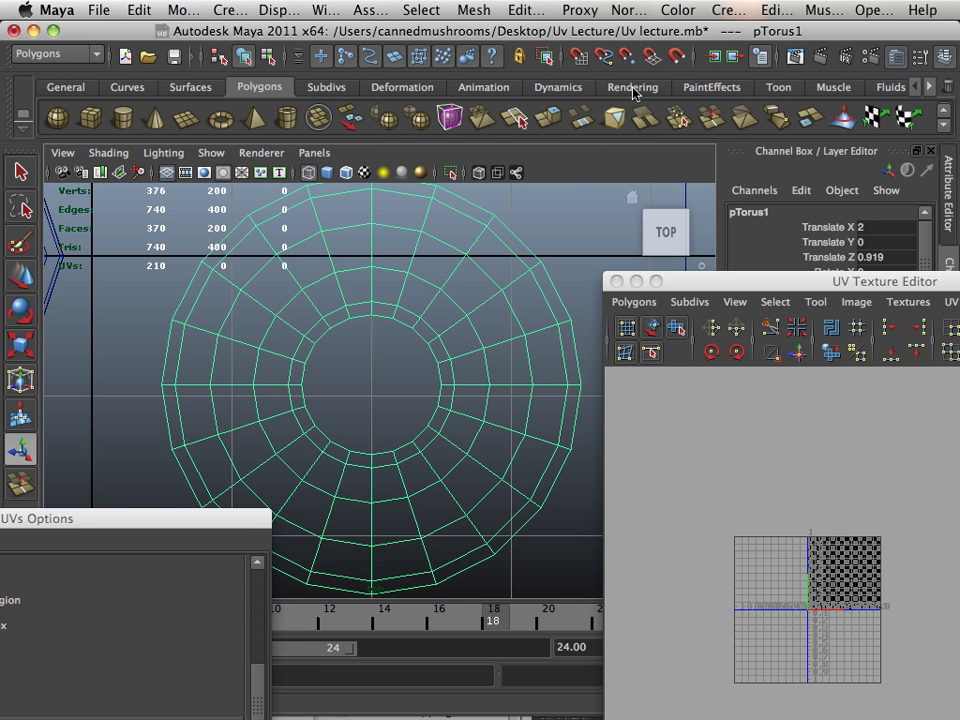
pyautogui.click(729, 10)
pyautogui.click(740, 37)
pyautogui.press('space')
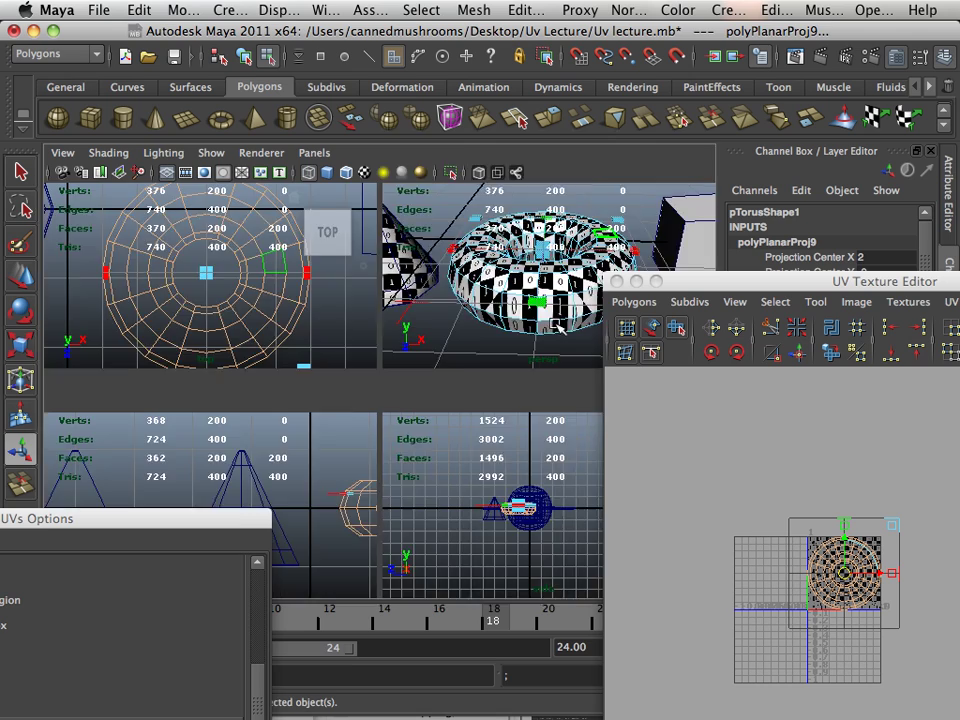
pyautogui.press('space')
# - Cut the torus UVs along its inner and outer horizontal edge loops and return the torus to object mode
pyautogui.keyDown('alt'); pyautogui.moveTo(431, 415); pyautogui.dragTo(436, 406); pyautogui.keyUp('alt')
pyautogui.keyDown('alt'); pyautogui.moveTo(436, 406); pyautogui.dragTo(487, 420, button='right'); pyautogui.keyUp('alt')
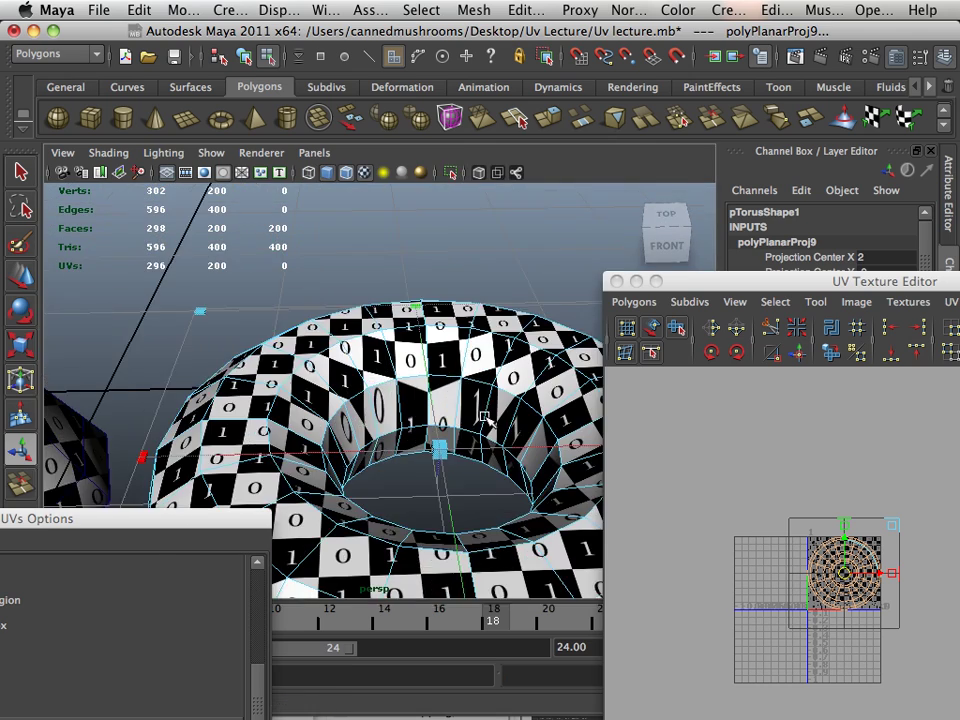
pyautogui.keyDown('alt'); pyautogui.moveTo(488, 417); pyautogui.dragTo(462, 339, button='middle'); pyautogui.keyUp('alt')
pyautogui.keyDown('alt'); pyautogui.moveTo(461, 339); pyautogui.dragTo(450, 345); pyautogui.keyUp('alt')
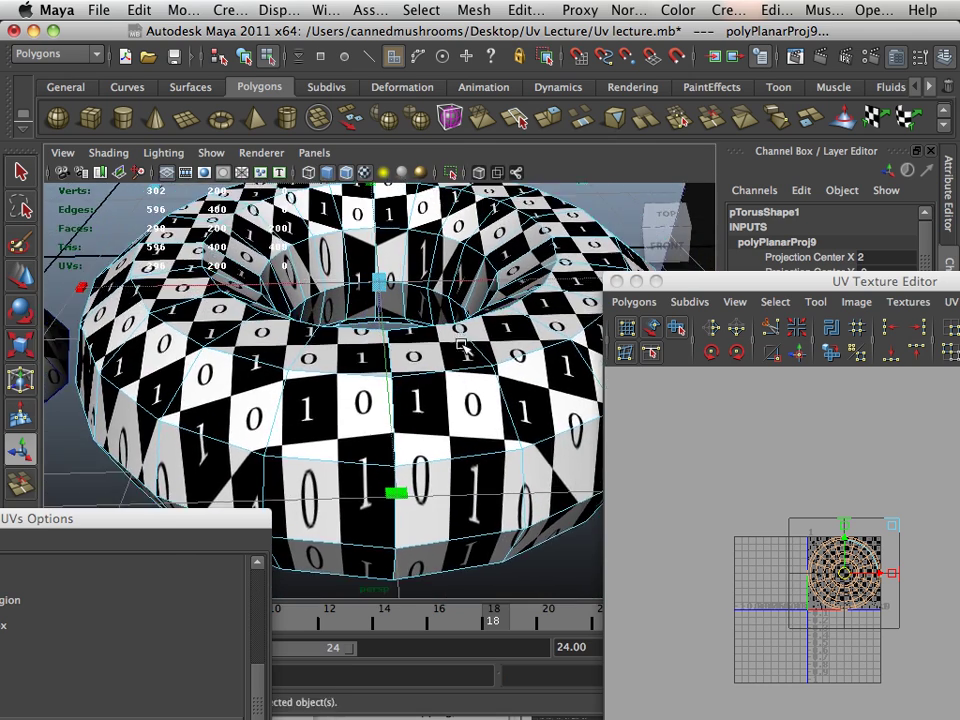
pyautogui.moveTo(450, 345); pyautogui.dragTo(460, 306, button='right')
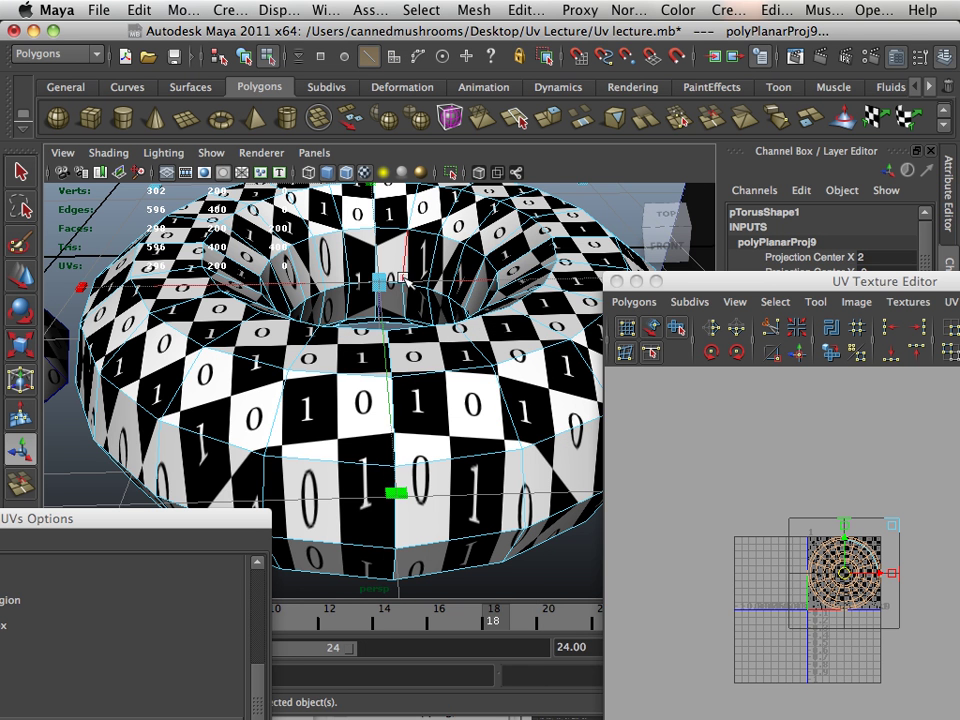
pyautogui.doubleClick(340, 284)
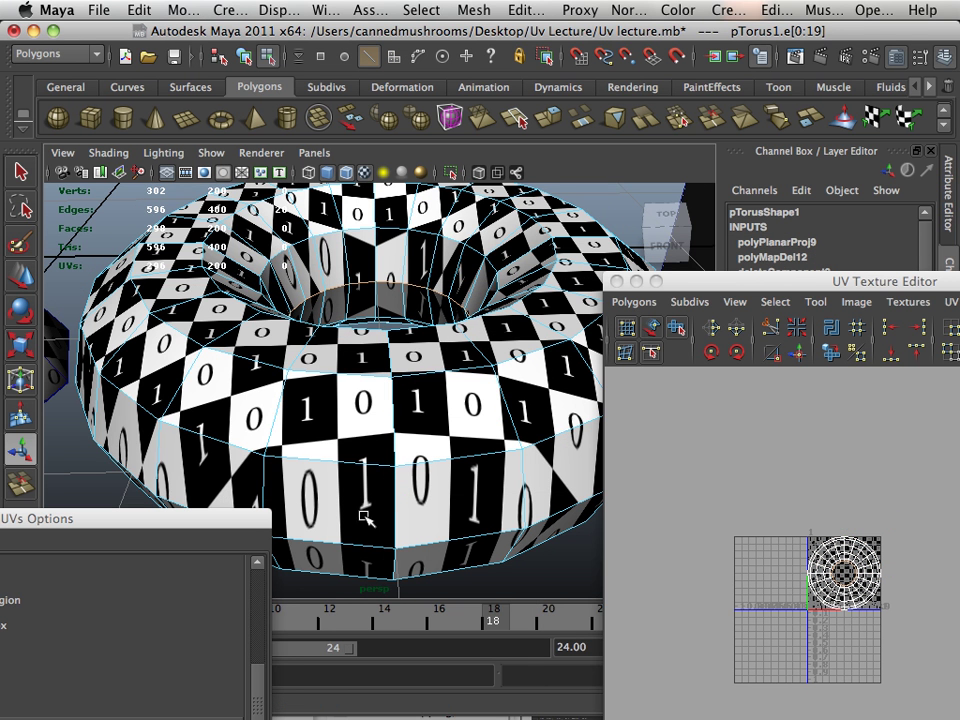
pyautogui.keyDown('shift'); pyautogui.doubleClick(372, 553); pyautogui.keyUp('shift')
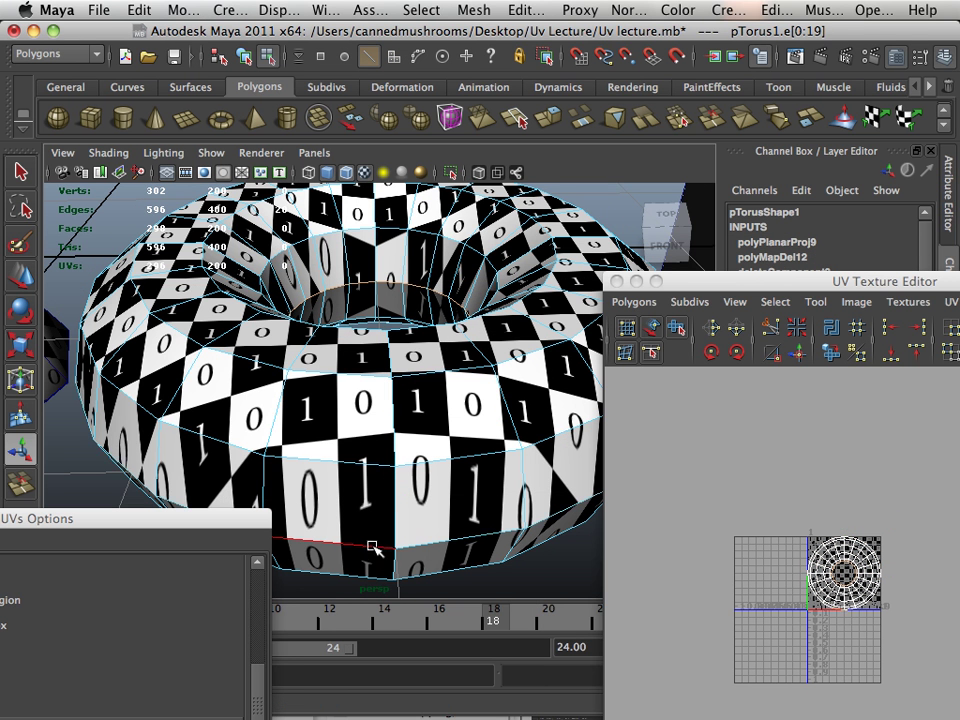
pyautogui.click(777, 332)
pyautogui.scroll(-5, 416, 345)
pyautogui.moveTo(416, 345); pyautogui.dragTo(498, 324, button='right')
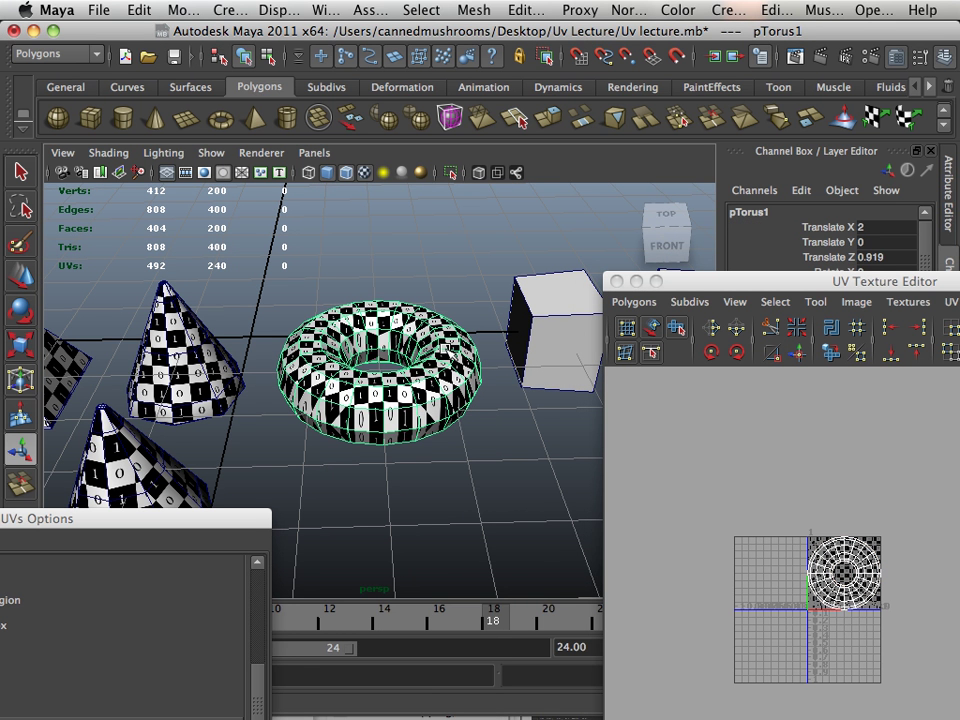
# - Select the UVs of one torus half and move them beside the texture square, separating the two overlapping shells
pyautogui.scroll(6, 835, 568)
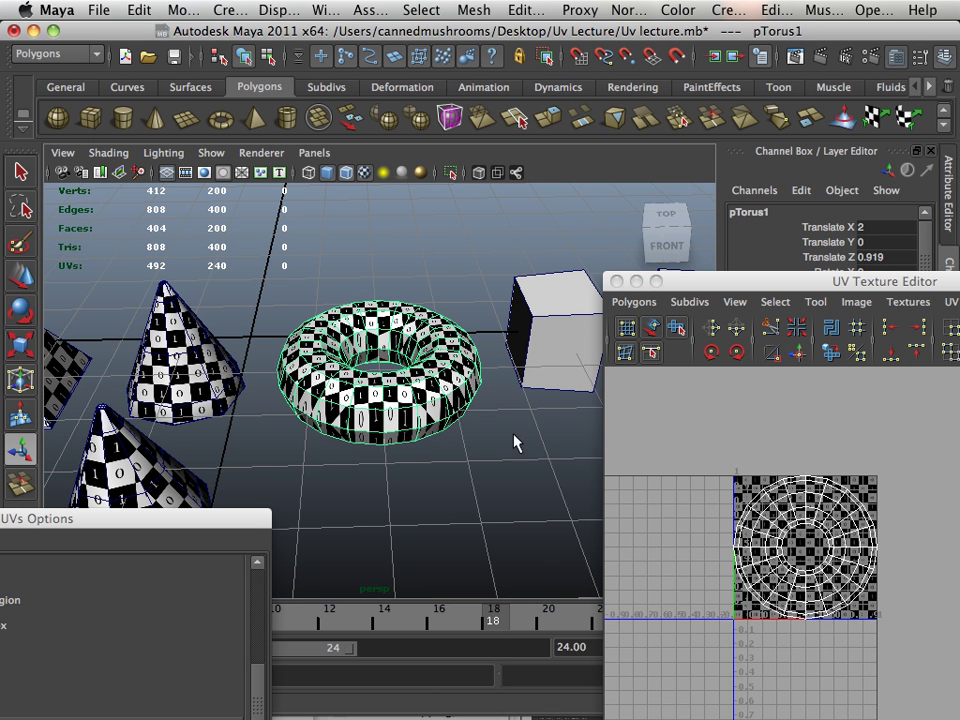
pyautogui.moveTo(799, 500); pyautogui.dragTo(857, 515, button='right')
pyautogui.click(819, 511)
pyautogui.scroll(-3, 857, 515)
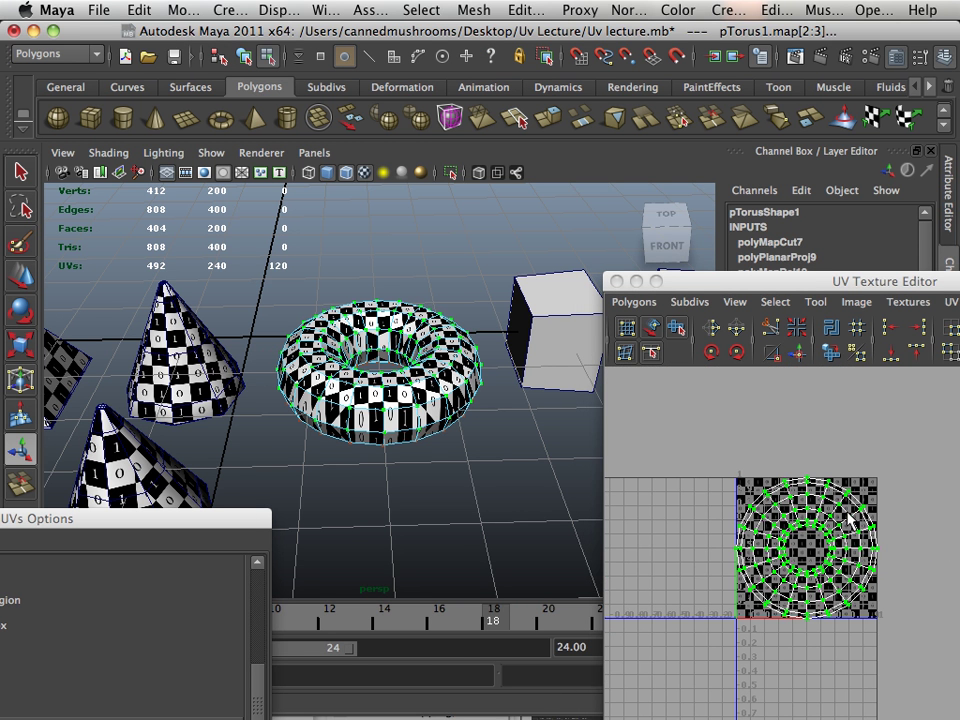
pyautogui.press('w')
pyautogui.moveTo(804, 546); pyautogui.dragTo(660, 550)
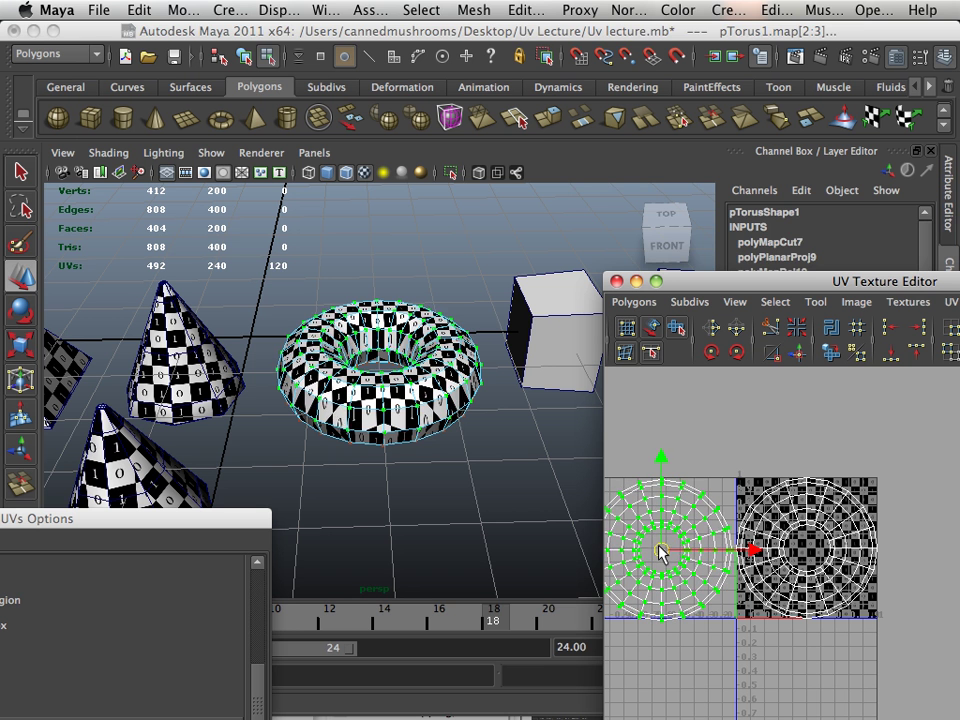
pyautogui.click(730, 572)
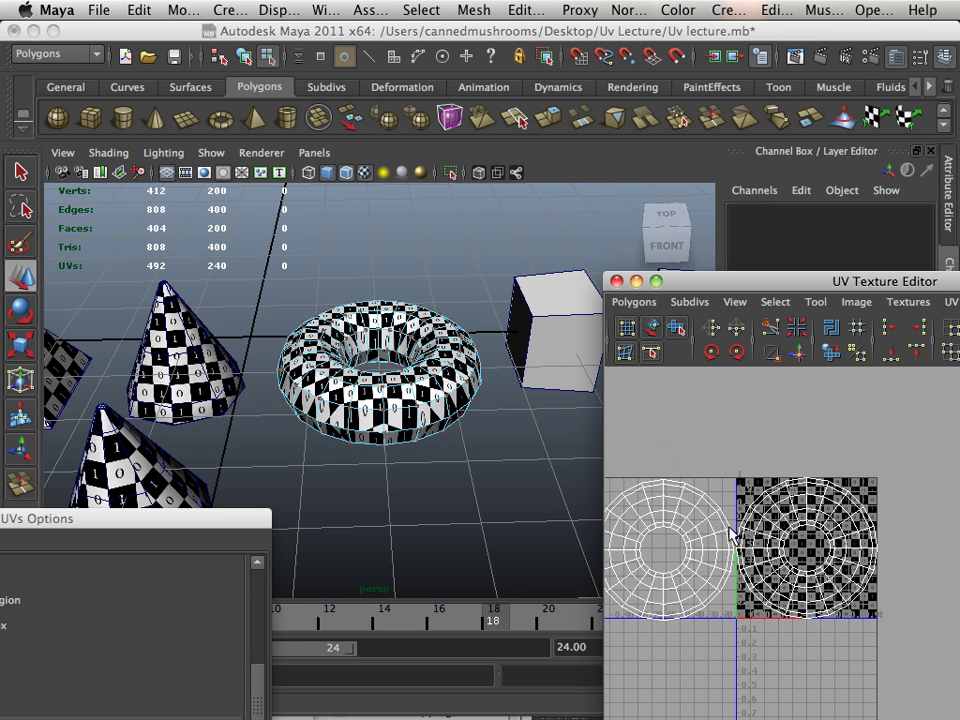
# - Select one matching radial edge on each torus UV shell and extend the selection along their edge loops
pyautogui.moveTo(756, 284); pyautogui.dragTo(629, 191)
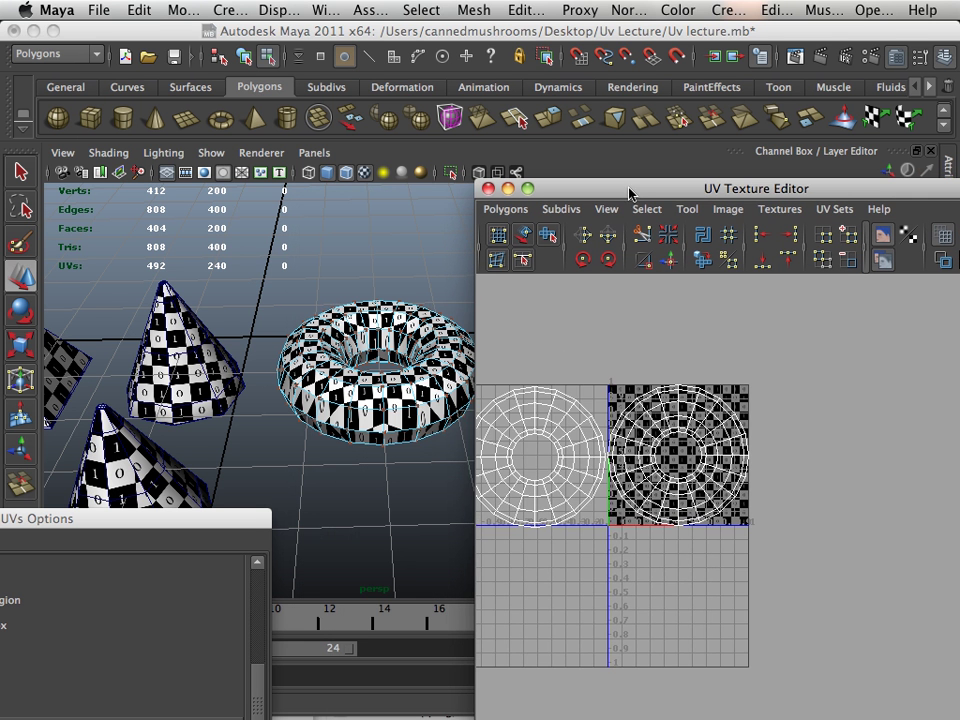
pyautogui.scroll(3, 652, 398)
pyautogui.keyDown('alt'); pyautogui.moveTo(652, 405); pyautogui.dragTo(779, 486, button='middle'); pyautogui.keyUp('alt')
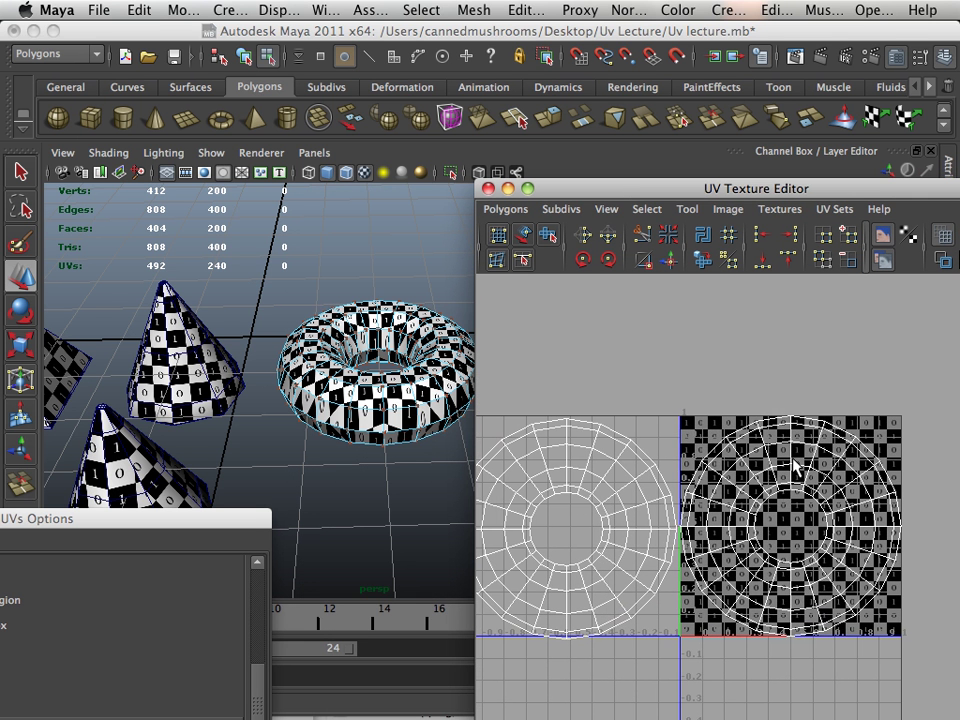
pyautogui.moveTo(788, 446); pyautogui.dragTo(788, 410, button='right')
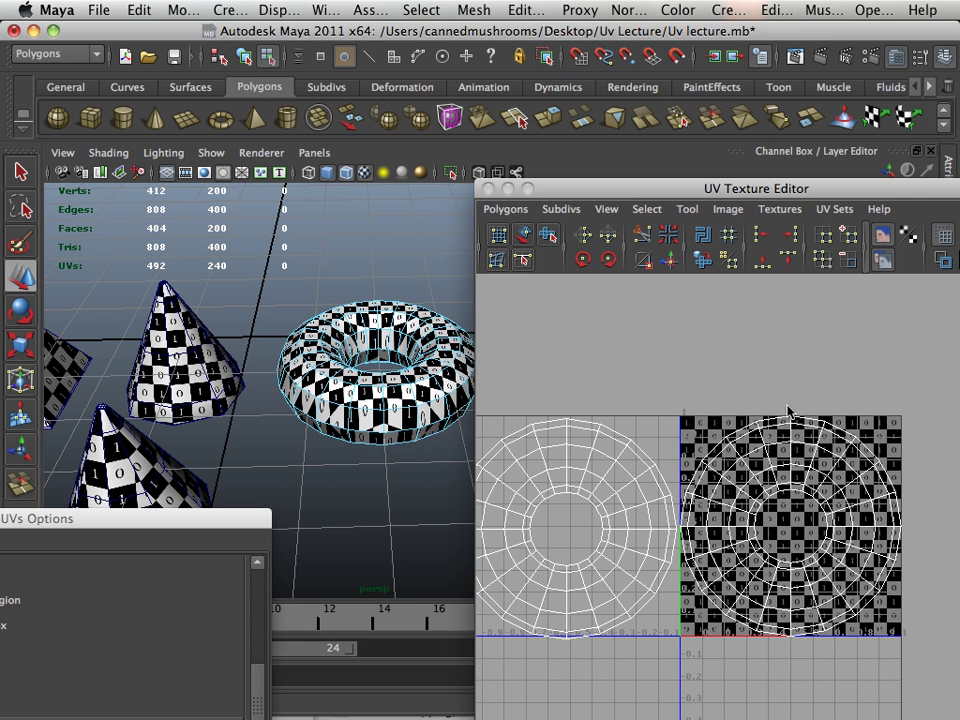
pyautogui.click(792, 458)
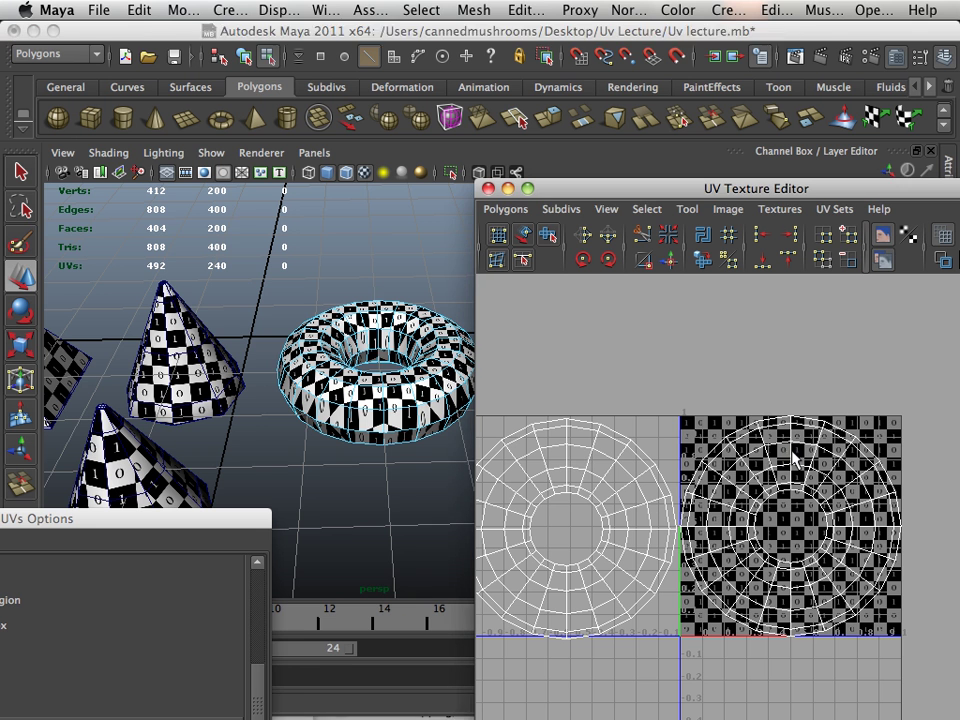
pyautogui.keyDown('shift'); pyautogui.click(556, 460); pyautogui.keyUp('shift')
pyautogui.keyDown('ctrl'); pyautogui.rightClick(380, 371); pyautogui.keyUp('ctrl')
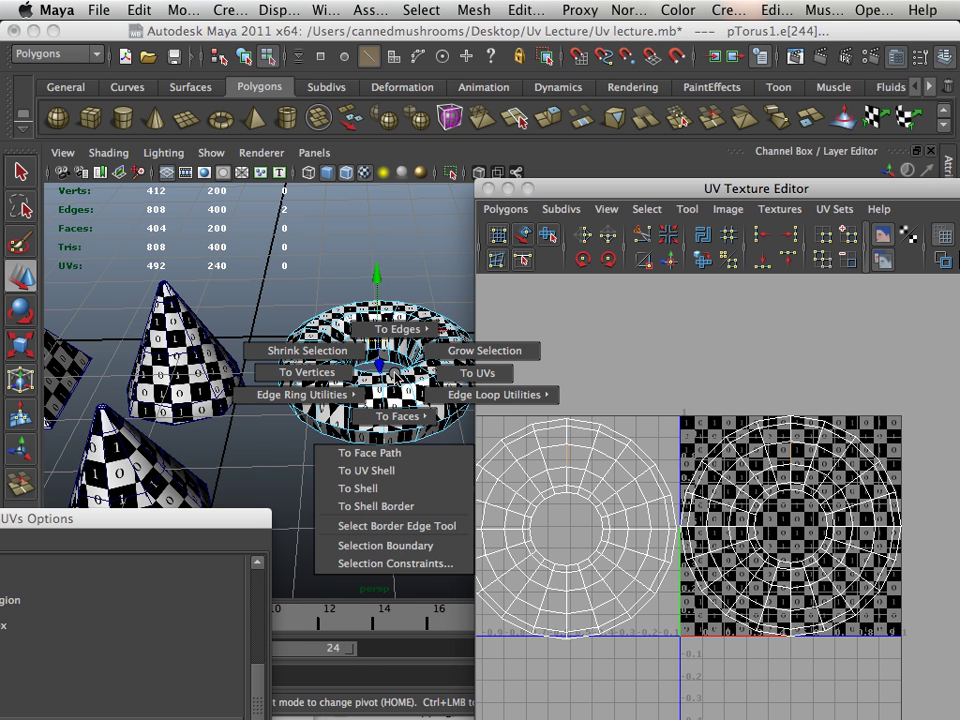
pyautogui.keyDown('ctrl'); pyautogui.moveTo(393, 372); pyautogui.dragTo(533, 410, button='right'); pyautogui.keyUp('ctrl')
# - Add the remaining segments of the radial edge loop around the tube and cut the UVs along that seam
pyautogui.keyDown('alt'); pyautogui.moveTo(402, 380); pyautogui.dragTo(400, 425); pyautogui.keyUp('alt')
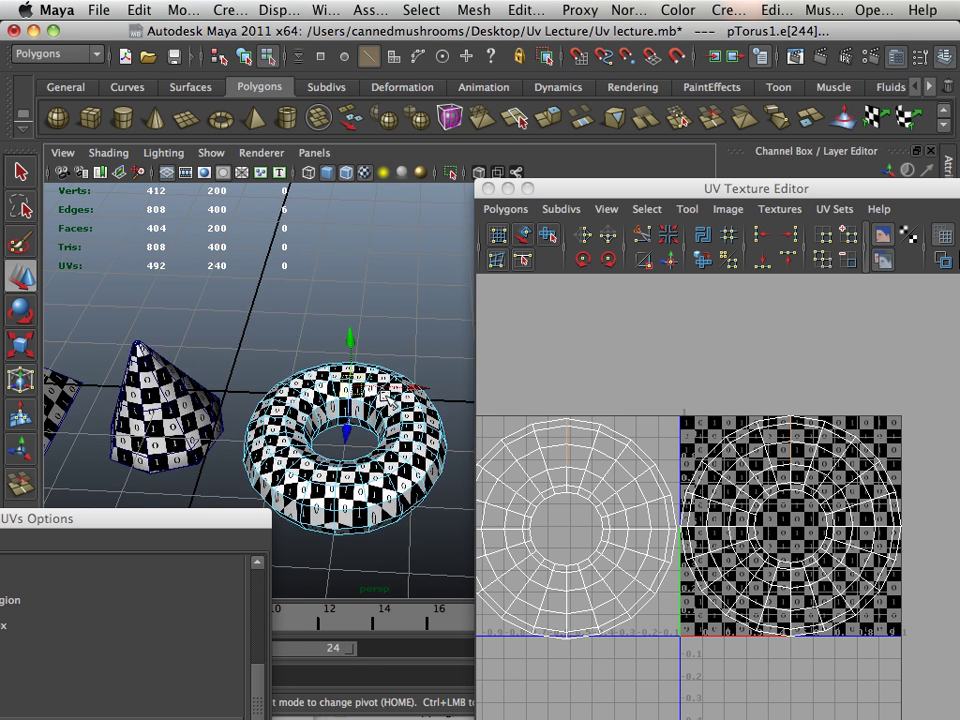
pyautogui.keyDown('alt'); pyautogui.moveTo(400, 425); pyautogui.dragTo(525, 460, button='right'); pyautogui.keyUp('alt')
pyautogui.keyDown('alt'); pyautogui.moveTo(450, 435); pyautogui.dragTo(395, 420, button='right'); pyautogui.keyUp('alt')
pyautogui.keyDown('alt'); pyautogui.moveTo(395, 420); pyautogui.dragTo(366, 415); pyautogui.keyUp('alt')
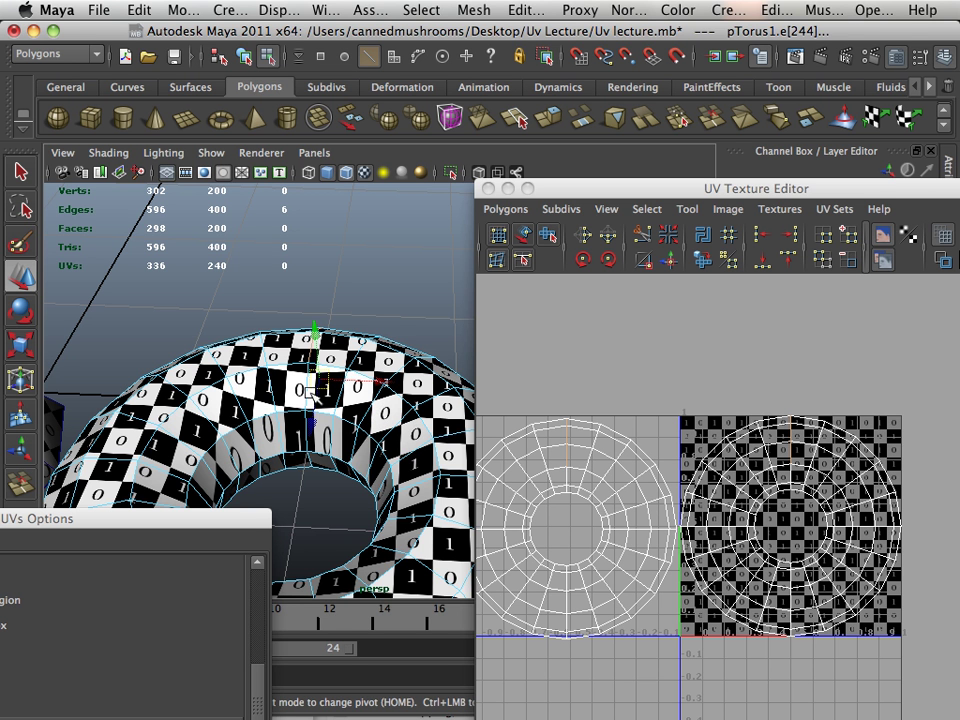
pyautogui.keyDown('alt'); pyautogui.moveTo(305, 390); pyautogui.dragTo(388, 428, button='right'); pyautogui.keyUp('alt')
pyautogui.moveTo(360, 403)
pyautogui.keyDown('alt'); pyautogui.mouseDown(button='middle')
pyautogui.moveTo(324, 399)
pyautogui.moveTo(358, 402)
pyautogui.mouseUp(button='middle'); pyautogui.keyUp('alt')
pyautogui.doubleClick(216, 361)
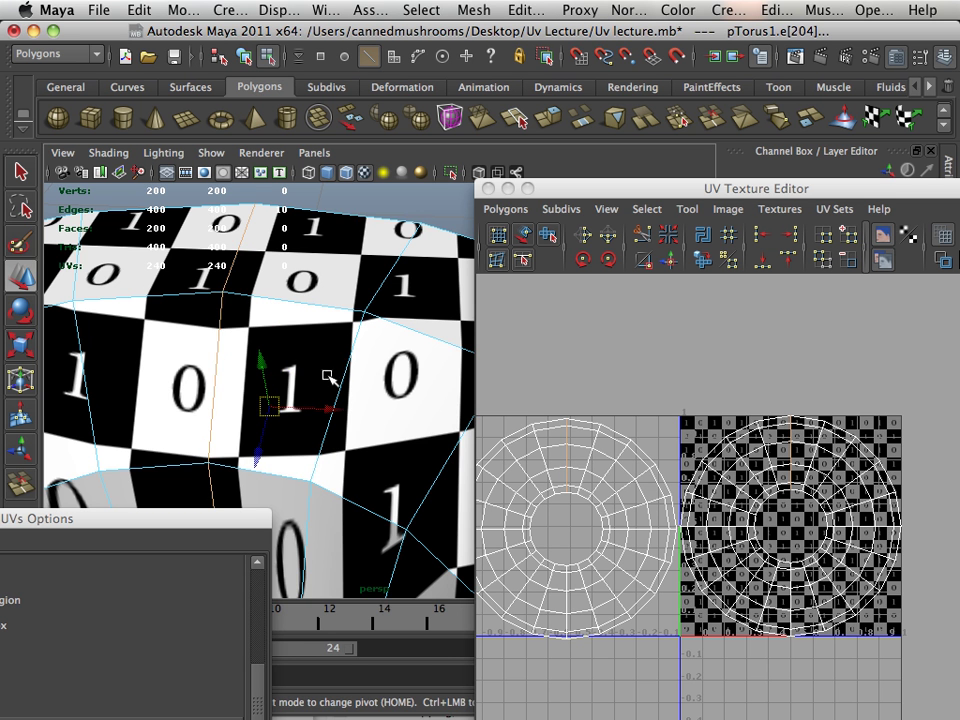
pyautogui.keyDown('alt'); pyautogui.moveTo(328, 375); pyautogui.dragTo(234, 362, button='right'); pyautogui.keyUp('alt')
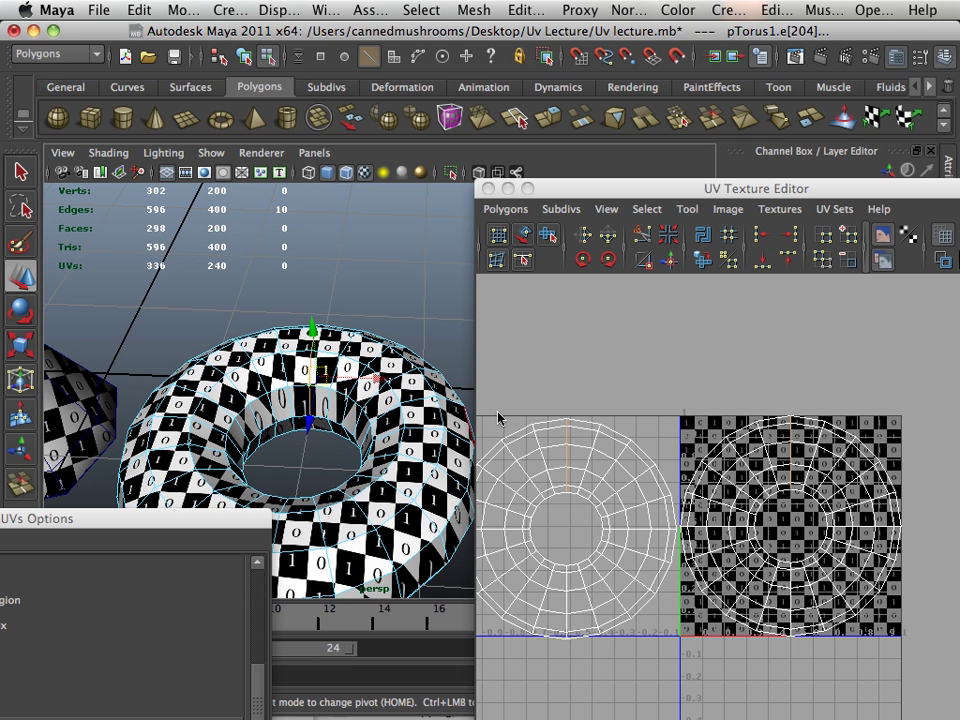
pyautogui.click(643, 236)
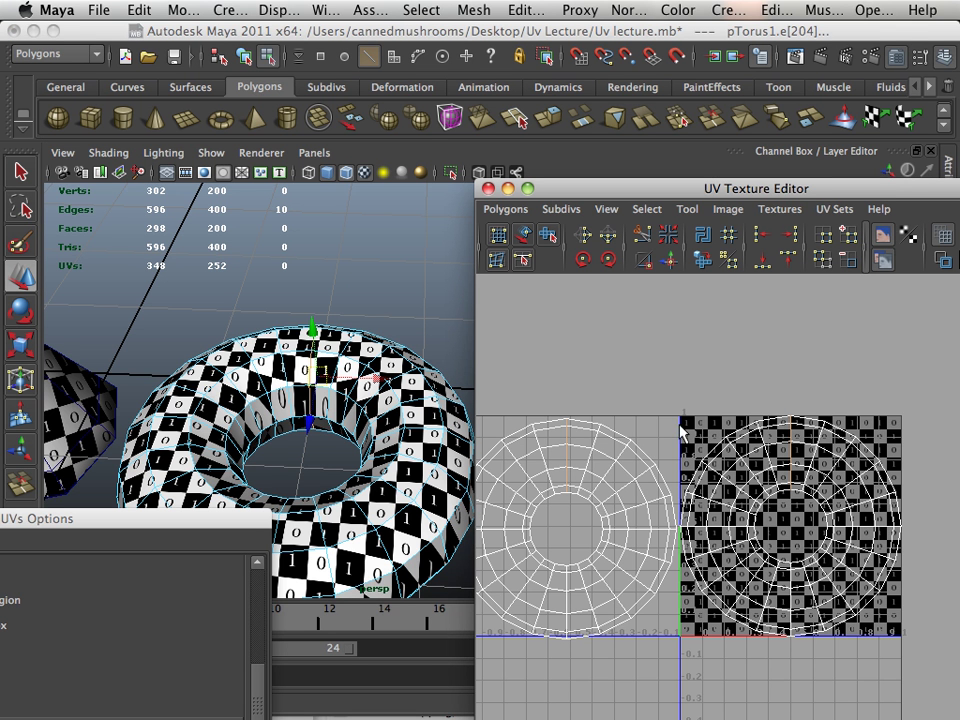
# - Try to unfold the left half of the UVs on the torus shell outside the texture square
pyautogui.keyDown('alt'); pyautogui.moveTo(616, 444); pyautogui.dragTo(722, 375, button='middle'); pyautogui.keyUp('alt')
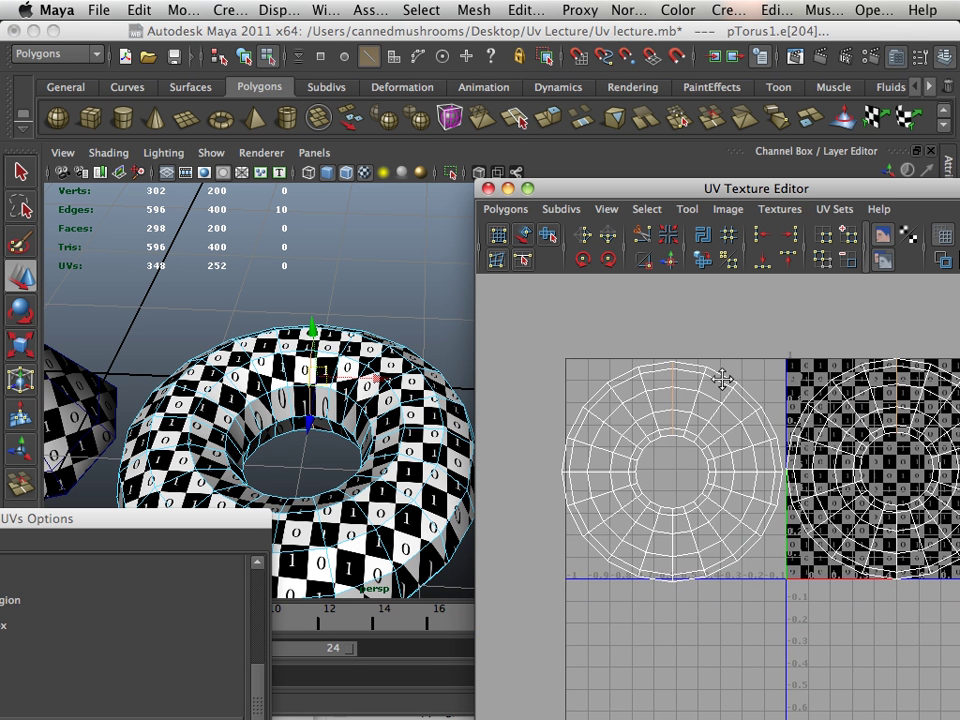
pyautogui.rightClick(654, 440)
pyautogui.keyDown('alt'); pyautogui.moveTo(654, 436); pyautogui.dragTo(613, 417, button='right'); pyautogui.keyUp('alt')
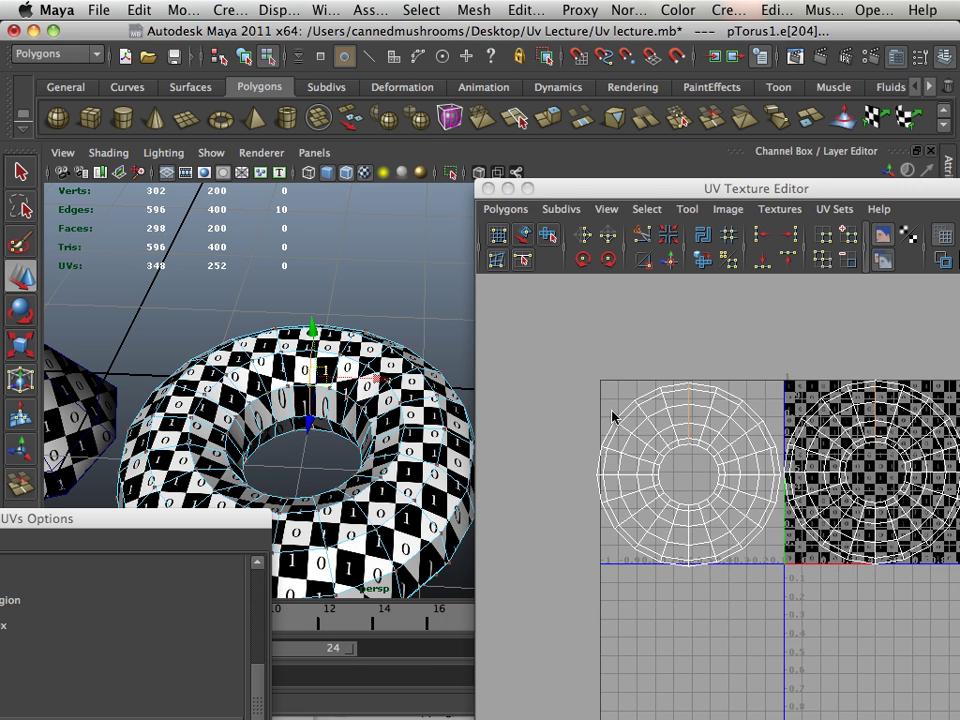
pyautogui.moveTo(557, 373); pyautogui.dragTo(621, 538)
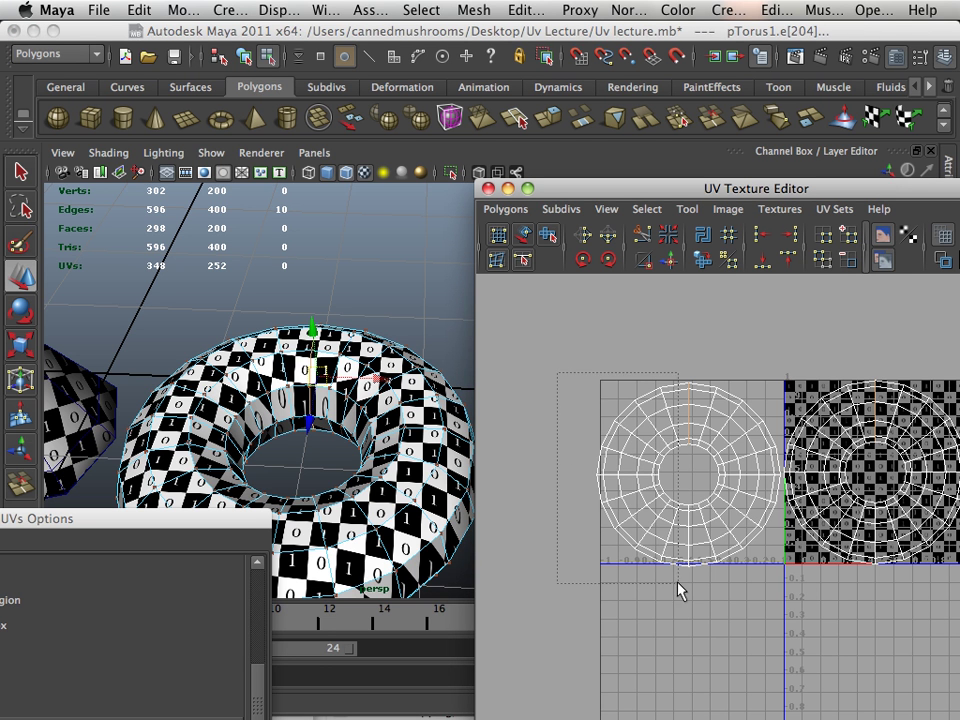
pyautogui.moveTo(678, 590); pyautogui.dragTo(681, 587)
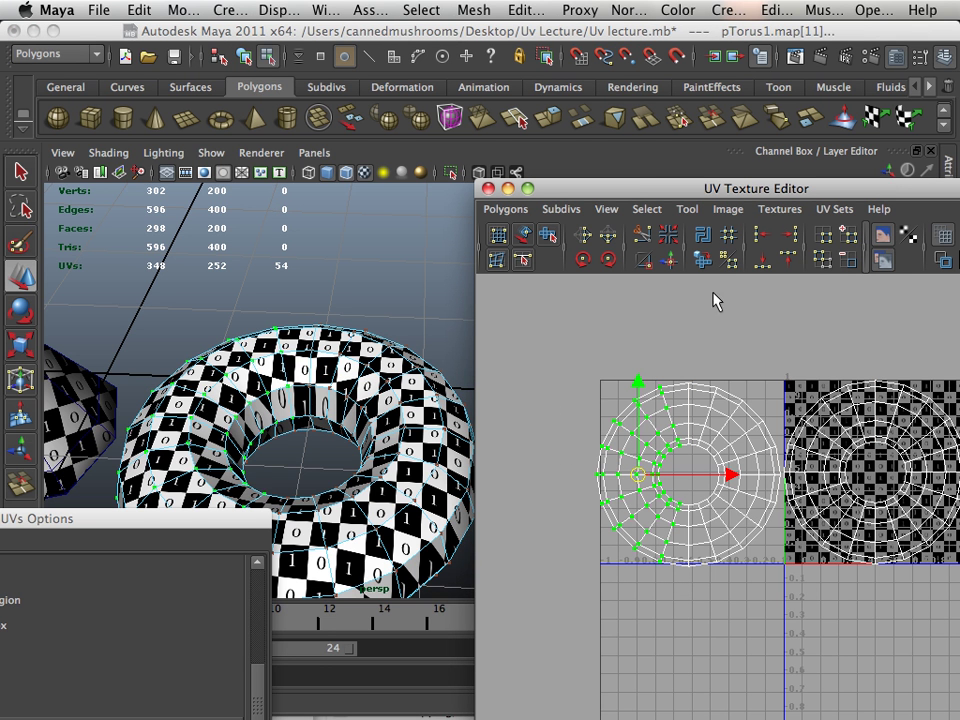
pyautogui.click(704, 262)
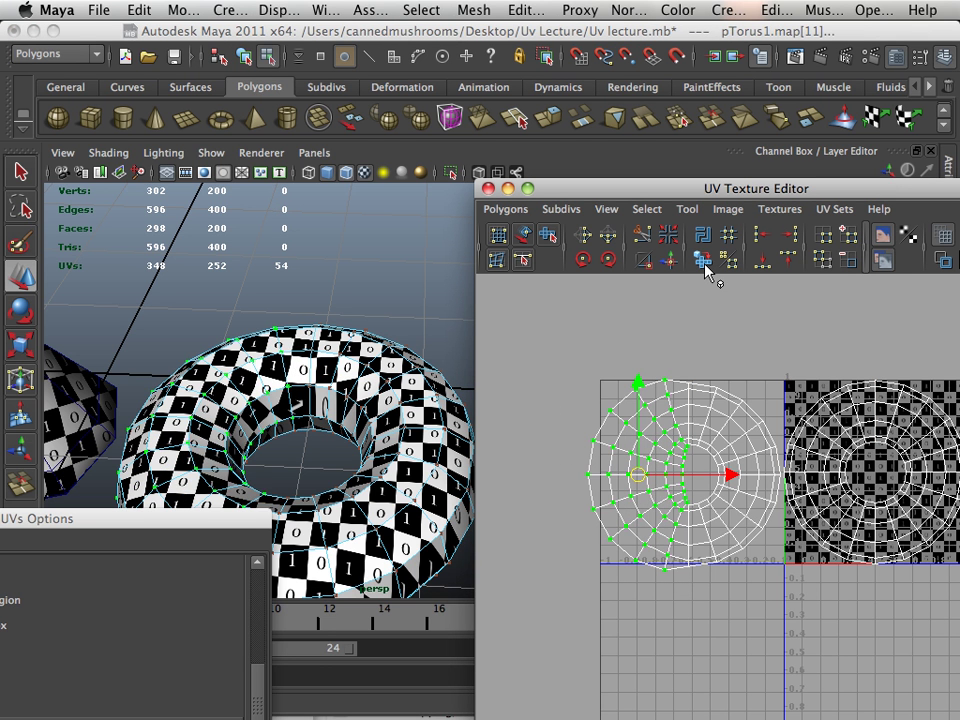
pyautogui.click(704, 262)
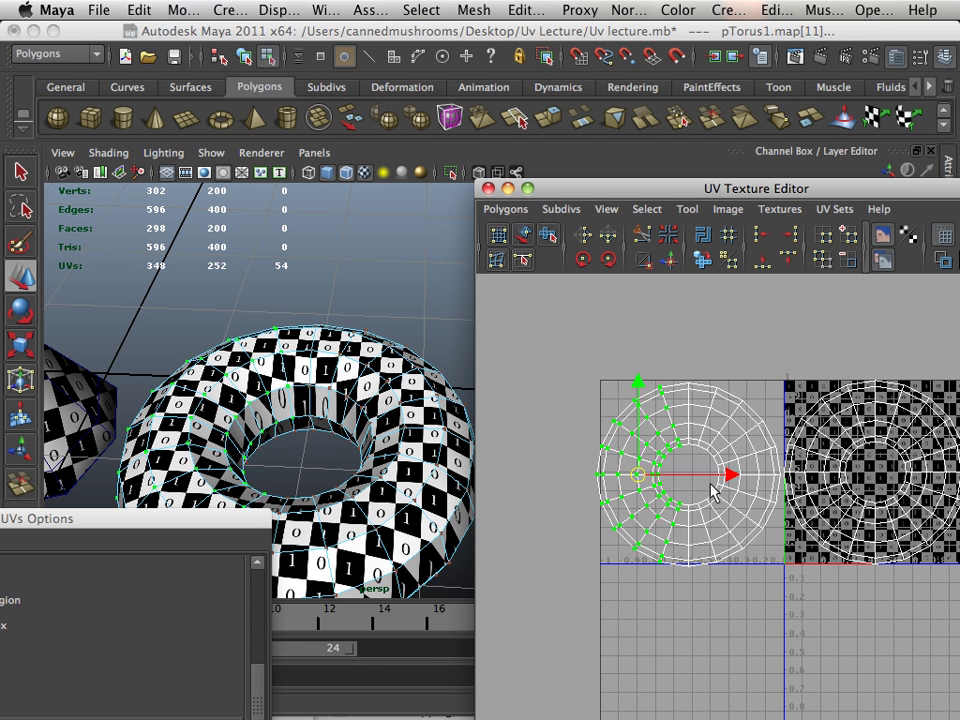
# - Leave UV component selection and select the torus as a whole object
pyautogui.scroll(-2, 712, 490)
pyautogui.keyDown('alt'); pyautogui.moveTo(679, 481); pyautogui.dragTo(665, 483, button='middle'); pyautogui.keyUp('alt')
pyautogui.keyDown('alt'); pyautogui.moveTo(404, 438); pyautogui.dragTo(404, 427); pyautogui.keyUp('alt')
pyautogui.moveTo(408, 345); pyautogui.dragTo(485, 323, button='right')
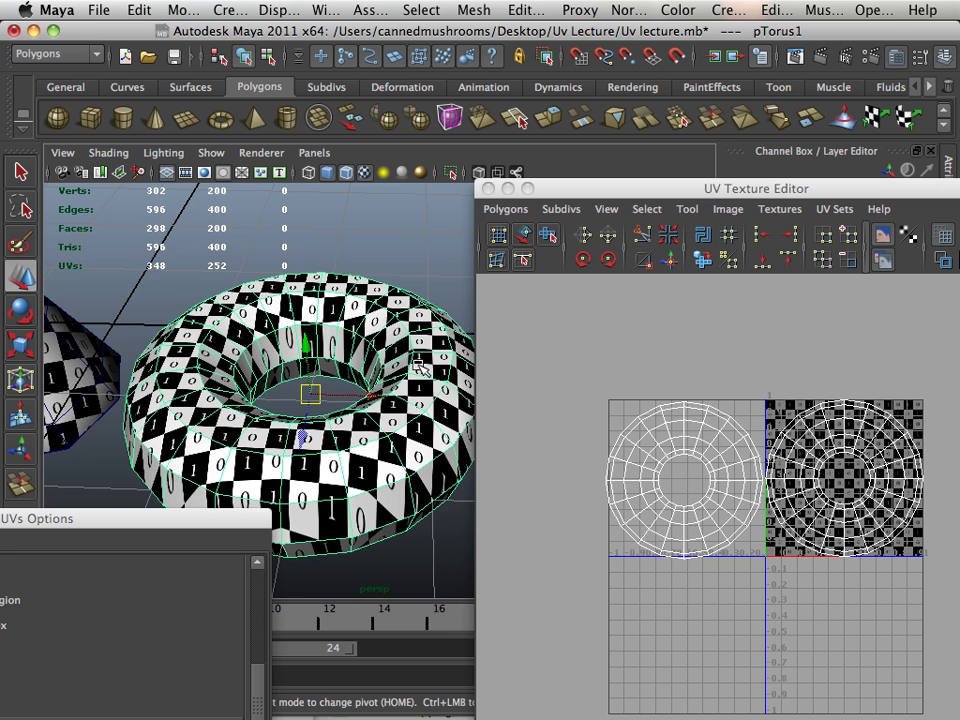
# - Create a polygon cube and move it behind the row of objects to Translate Z -2.112
pyautogui.keyDown('alt'); pyautogui.moveTo(424, 384); pyautogui.dragTo(387, 406); pyautogui.keyUp('alt')
pyautogui.keyDown('alt'); pyautogui.moveTo(415, 413); pyautogui.dragTo(303, 406, button='right'); pyautogui.keyUp('alt')
pyautogui.keyDown('alt'); pyautogui.moveTo(277, 378); pyautogui.dragTo(252, 445, button='middle'); pyautogui.keyUp('alt')
pyautogui.keyDown('alt'); pyautogui.moveTo(312, 427); pyautogui.dragTo(289, 424, button='right'); pyautogui.keyUp('alt')
pyautogui.keyDown('alt'); pyautogui.moveTo(289, 424); pyautogui.dragTo(268, 449, button='middle'); pyautogui.keyUp('alt')
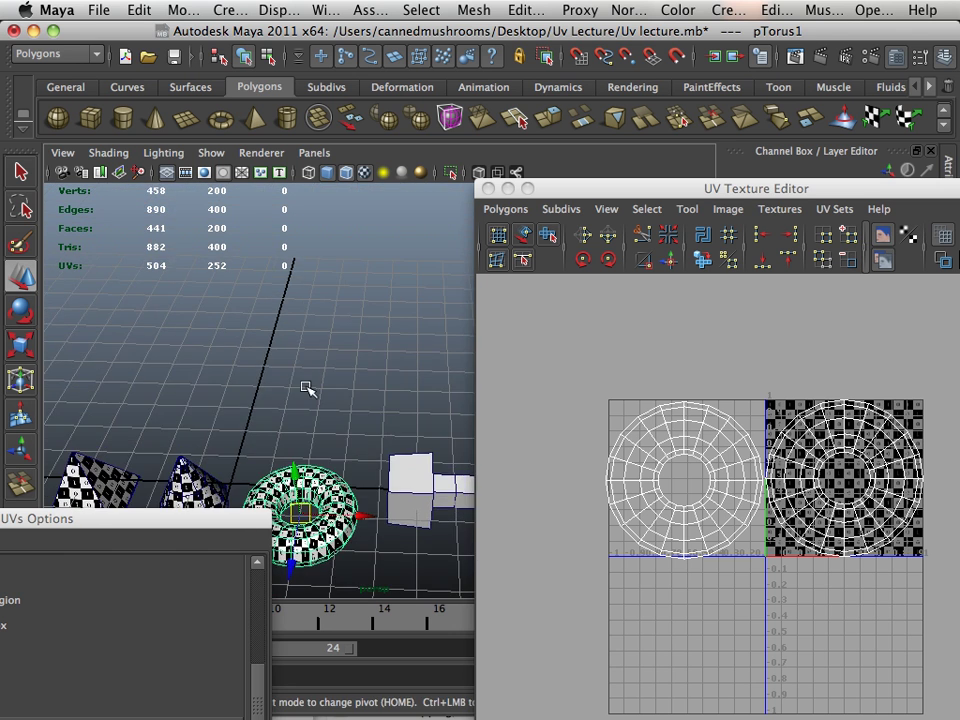
pyautogui.click(88, 125)
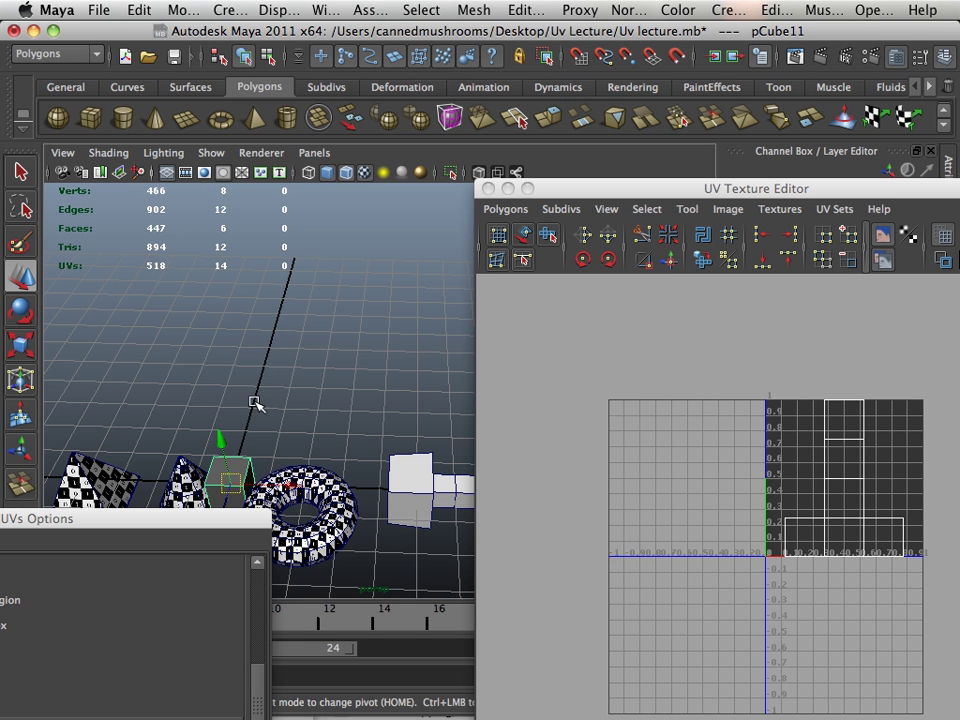
pyautogui.keyDown('alt'); pyautogui.moveTo(230, 488); pyautogui.dragTo(266, 429, button='middle'); pyautogui.keyUp('alt')
pyautogui.moveTo(249, 475); pyautogui.dragTo(272, 422)
# - Move the UV Texture Editor off the channel settings and set the cube's Subdivisions Height to 28
pyautogui.moveTo(600, 187); pyautogui.dragTo(446, 521)
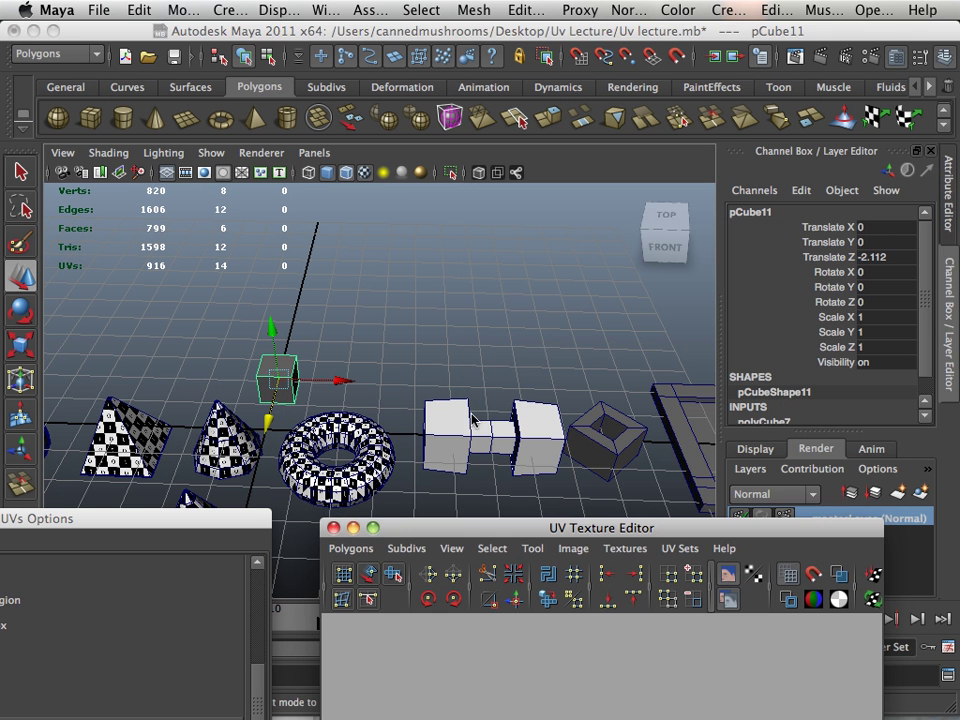
pyautogui.scroll(-1, 838, 413)
pyautogui.click(775, 400)
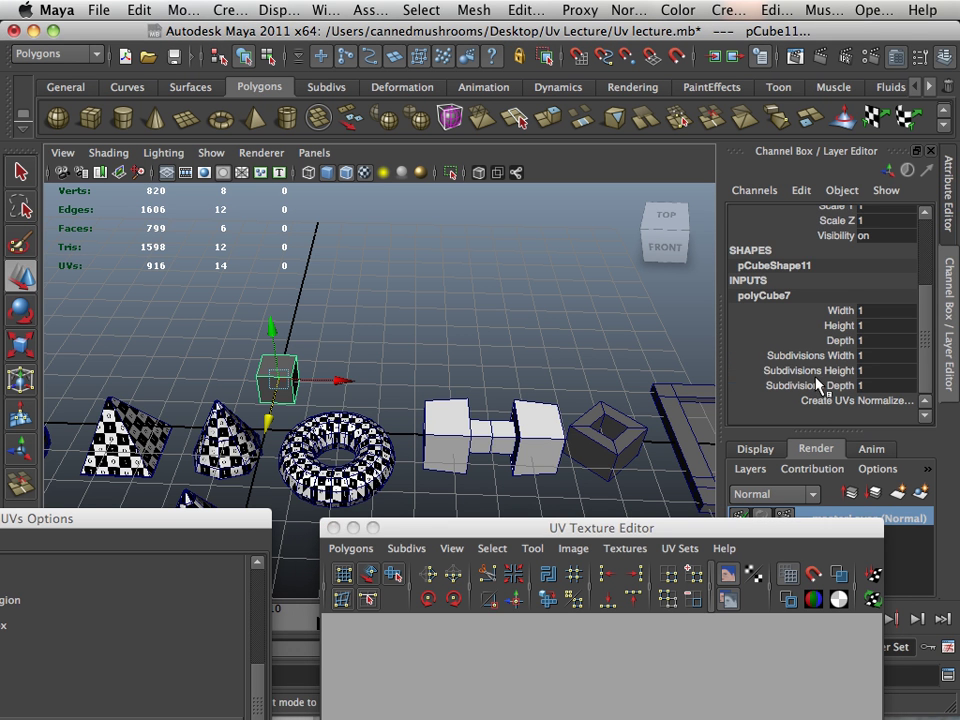
pyautogui.click(818, 372)
pyautogui.moveTo(417, 343); pyautogui.dragTo(665, 368, button='middle')
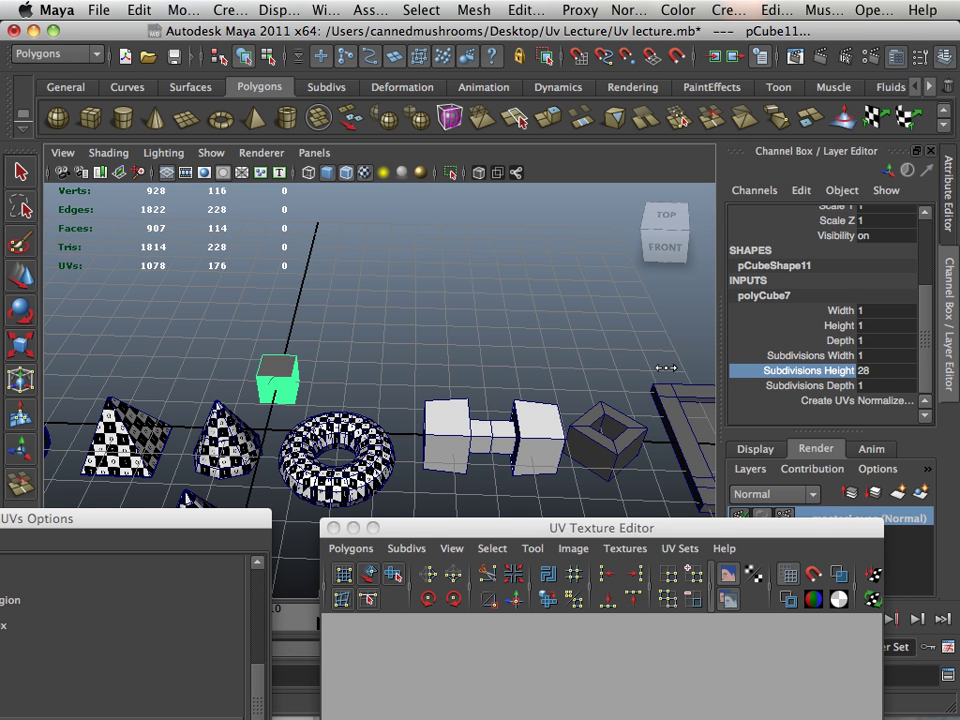
# - Extrude the top face and the bottom face of the subdivided cube in place
pyautogui.press('f')
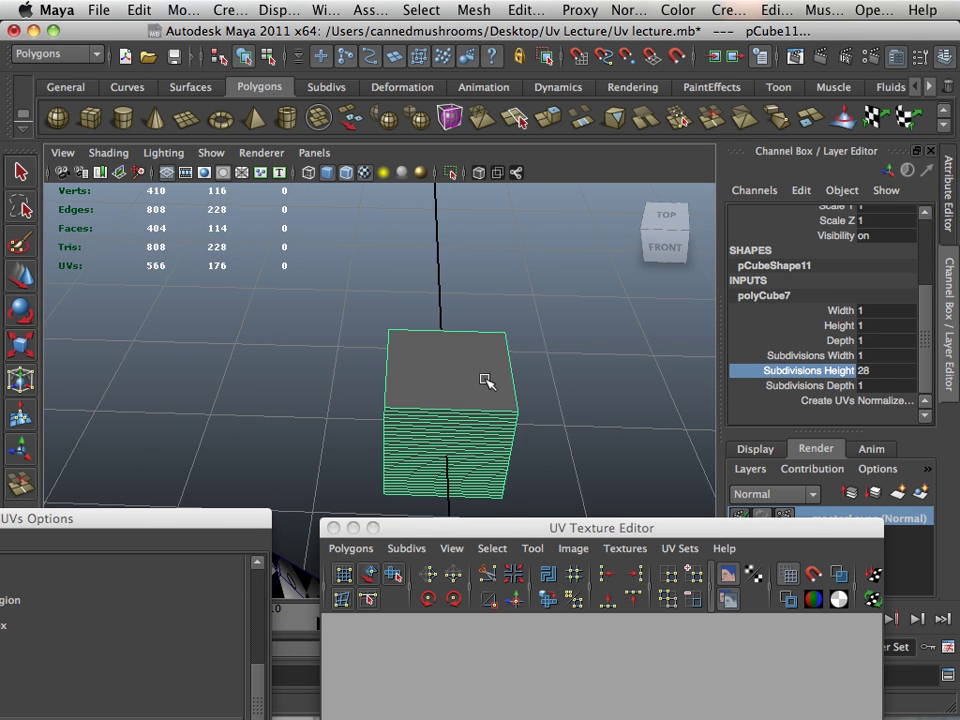
pyautogui.moveTo(552, 390); pyautogui.dragTo(569, 389, button='middle')
pyautogui.moveTo(469, 378)
pyautogui.mouseDown(button='right')
pyautogui.moveTo(484, 373)
pyautogui.moveTo(471, 388)
pyautogui.mouseUp(button='right')
pyautogui.click(452, 362)
pyautogui.click(551, 120)
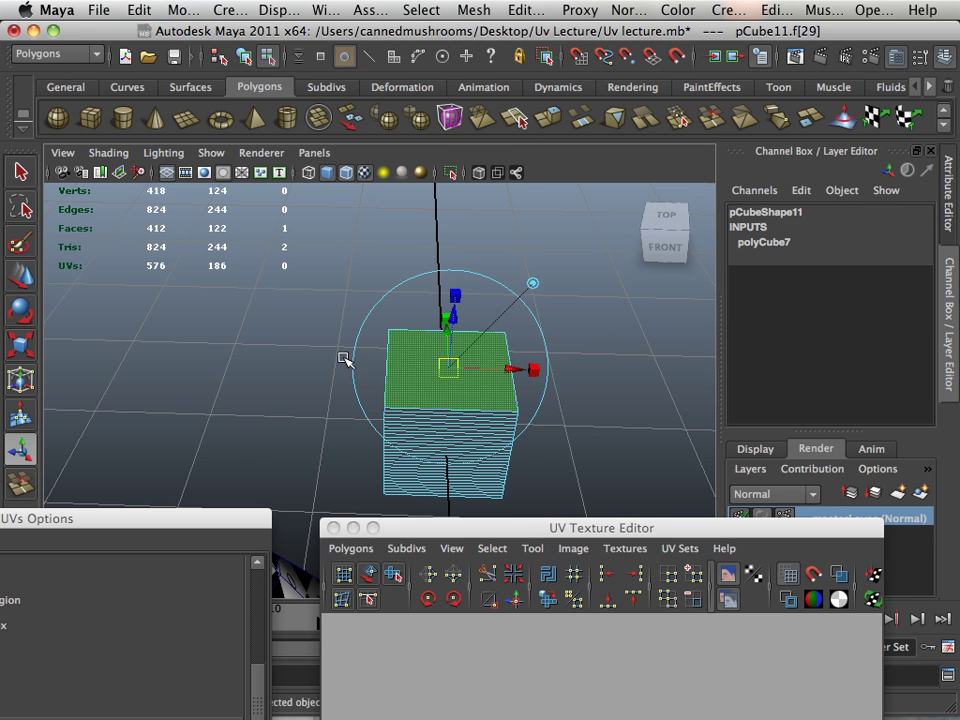
pyautogui.keyDown('alt'); pyautogui.moveTo(343, 358); pyautogui.dragTo(289, 352); pyautogui.keyUp('alt')
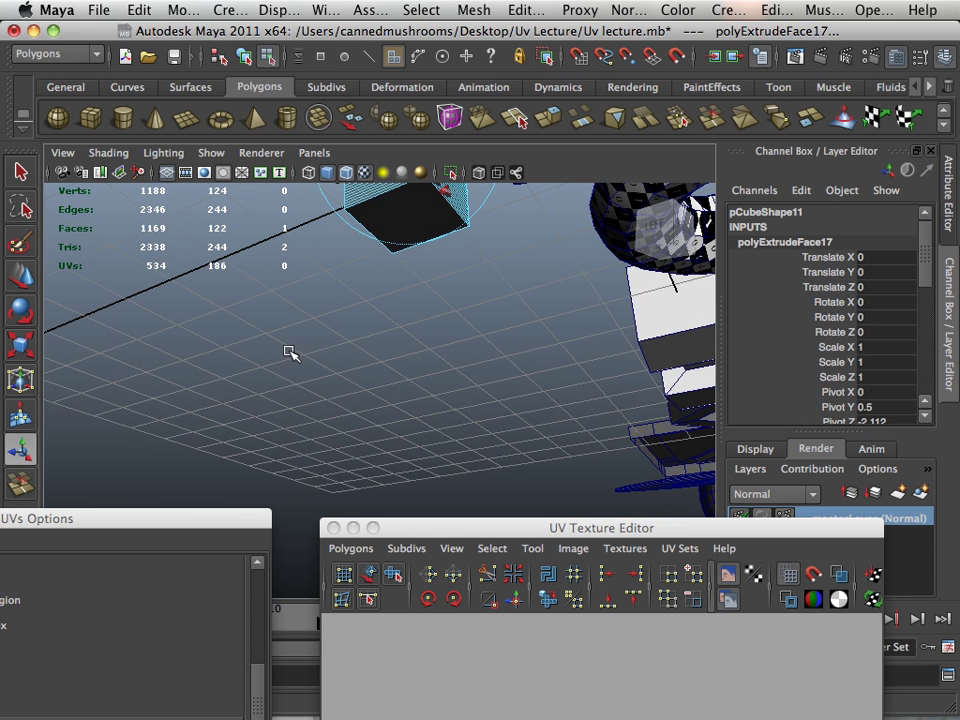
pyautogui.click(412, 236)
pyautogui.click(549, 119)
# - Leave face selection, select the whole cube and apply Smooth to round it into a column
pyautogui.keyDown('alt'); pyautogui.moveTo(514, 212); pyautogui.dragTo(388, 347); pyautogui.keyUp('alt')
pyautogui.keyDown('alt'); pyautogui.moveTo(388, 347); pyautogui.dragTo(458, 263, button='middle'); pyautogui.keyUp('alt')
pyautogui.moveTo(390, 360); pyautogui.dragTo(476, 323, button='right')
pyautogui.click(407, 366)
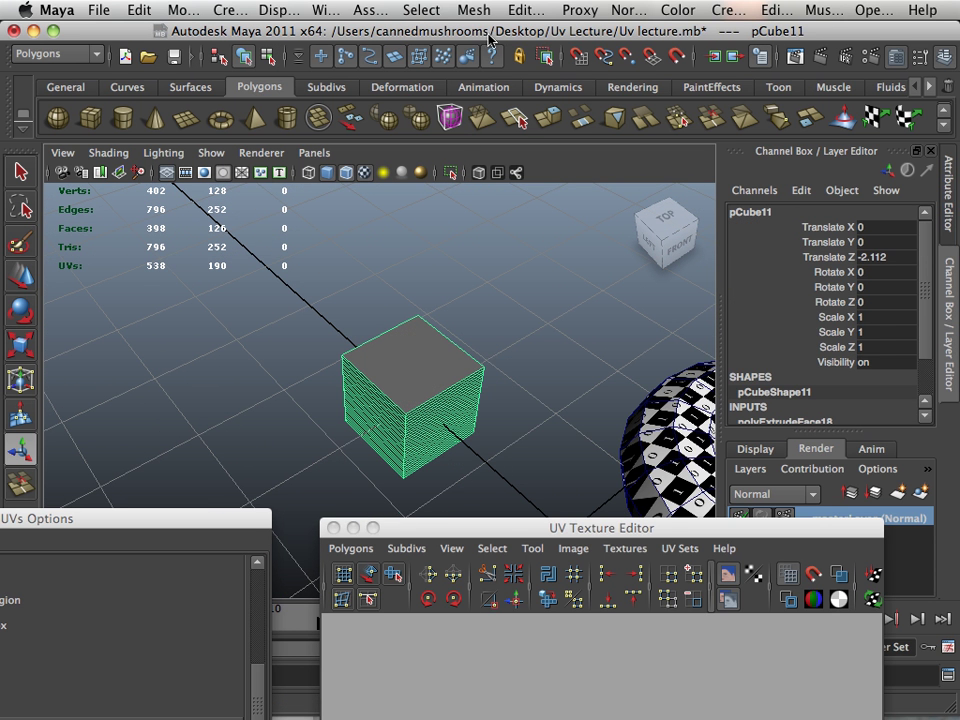
pyautogui.click(474, 12)
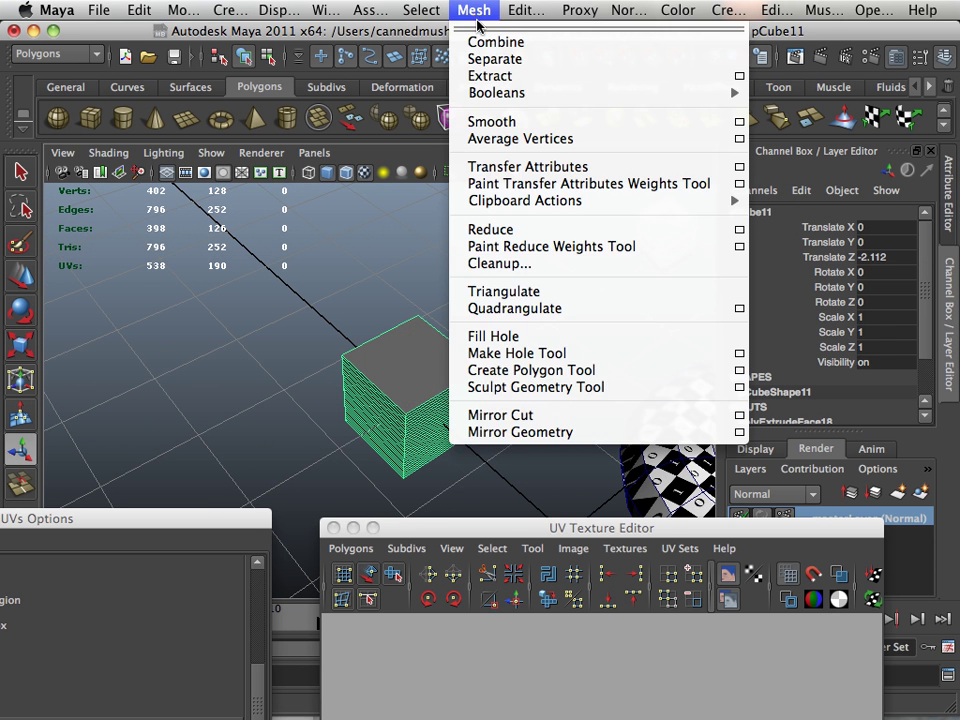
pyautogui.click(487, 120)
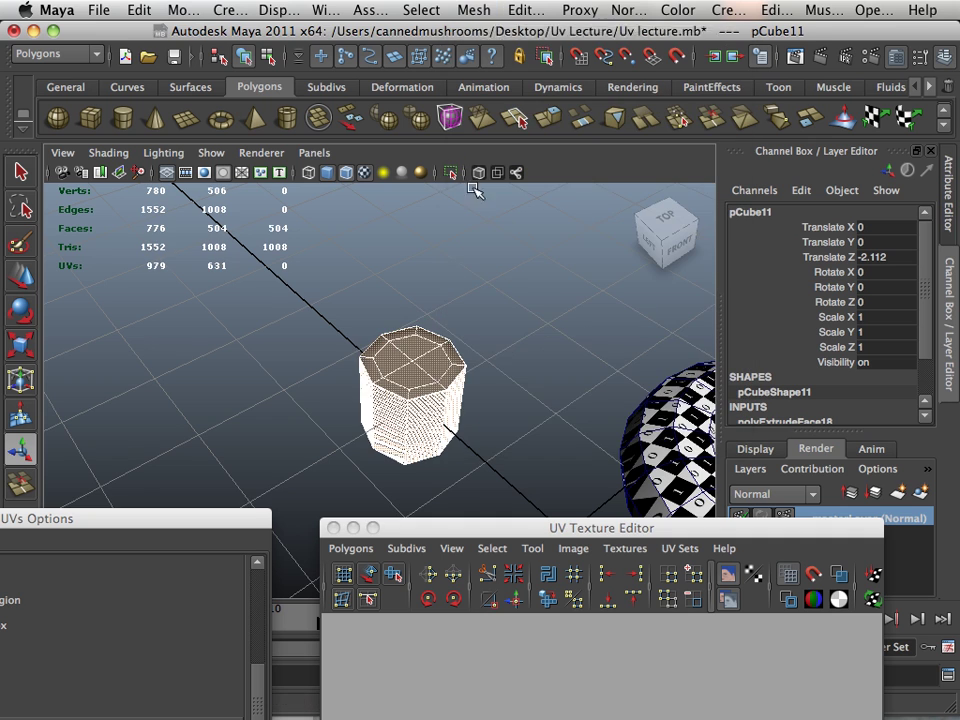
# - Stretch the smoothed column vertically to a Scale Y of 6.111
pyautogui.click(25, 348)
pyautogui.keyDown('alt'); pyautogui.moveTo(516, 364); pyautogui.dragTo(440, 360, button='right'); pyautogui.keyUp('alt')
pyautogui.moveTo(398, 442); pyautogui.dragTo(398, 588)
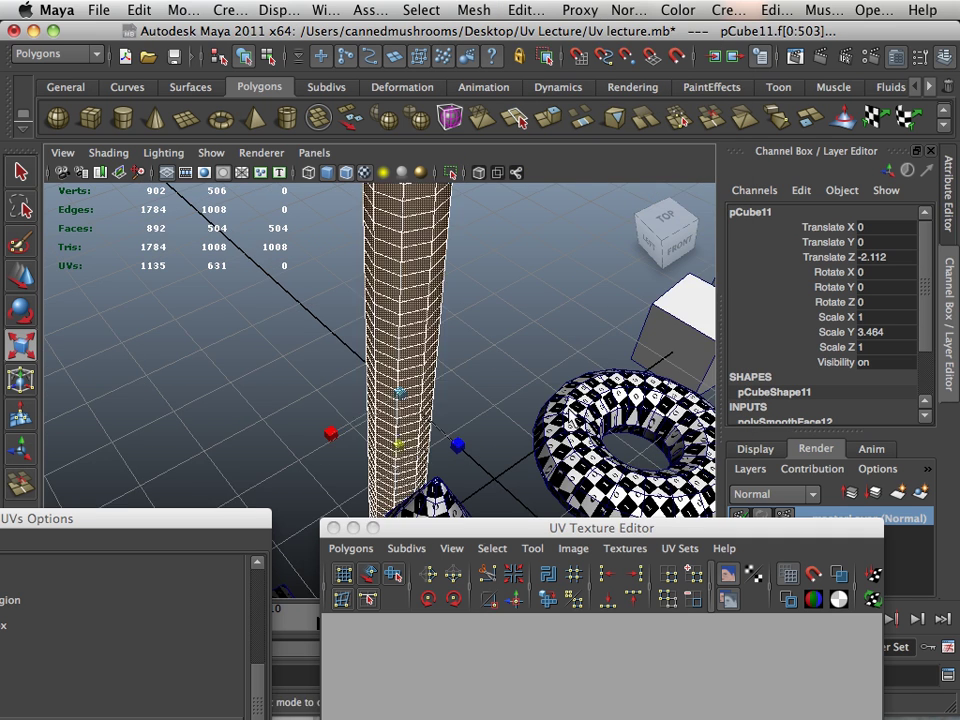
pyautogui.keyDown('alt'); pyautogui.moveTo(450, 424); pyautogui.dragTo(431, 375, button='right'); pyautogui.keyUp('alt')
pyautogui.keyDown('alt'); pyautogui.moveTo(431, 375); pyautogui.dragTo(482, 325); pyautogui.keyUp('alt')
pyautogui.keyDown('alt'); pyautogui.moveTo(400, 393); pyautogui.dragTo(436, 447); pyautogui.keyUp('alt')
pyautogui.keyDown('alt'); pyautogui.moveTo(452, 374); pyautogui.dragTo(395, 480); pyautogui.keyUp('alt')
pyautogui.keyDown('alt'); pyautogui.moveTo(436, 415); pyautogui.dragTo(300, 360); pyautogui.keyUp('alt')
# - In the top view, select the cap faces inside the column's outline and delete them to leave an open tube
pyautogui.press('space')
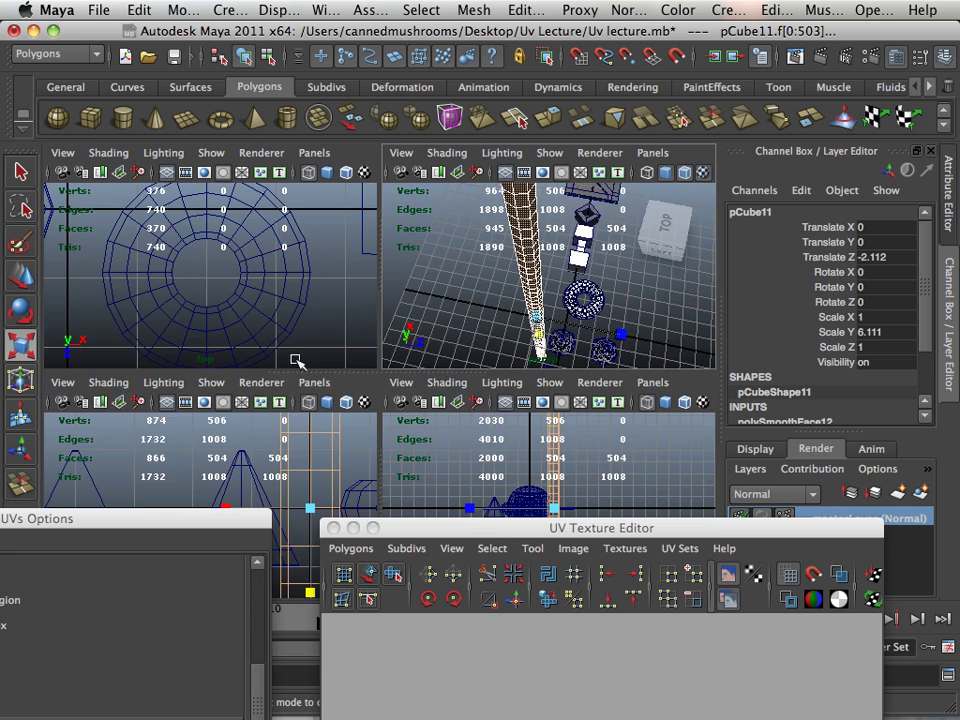
pyautogui.press('space')
pyautogui.keyDown('alt'); pyautogui.moveTo(322, 345); pyautogui.dragTo(570, 450, button='right'); pyautogui.keyUp('alt')
pyautogui.keyDown('alt'); pyautogui.moveTo(268, 306); pyautogui.dragTo(324, 394, button='middle'); pyautogui.keyUp('alt')
pyautogui.keyDown('alt'); pyautogui.moveTo(330, 390); pyautogui.dragTo(606, 487, button='right'); pyautogui.keyUp('alt')
pyautogui.moveTo(331, 355)
pyautogui.keyDown('alt'); pyautogui.mouseDown(button='right')
pyautogui.moveTo(410, 384)
pyautogui.moveTo(346, 340)
pyautogui.moveTo(350, 352)
pyautogui.mouseUp(button='right'); pyautogui.keyUp('alt')
pyautogui.moveTo(262, 251); pyautogui.dragTo(375, 356)
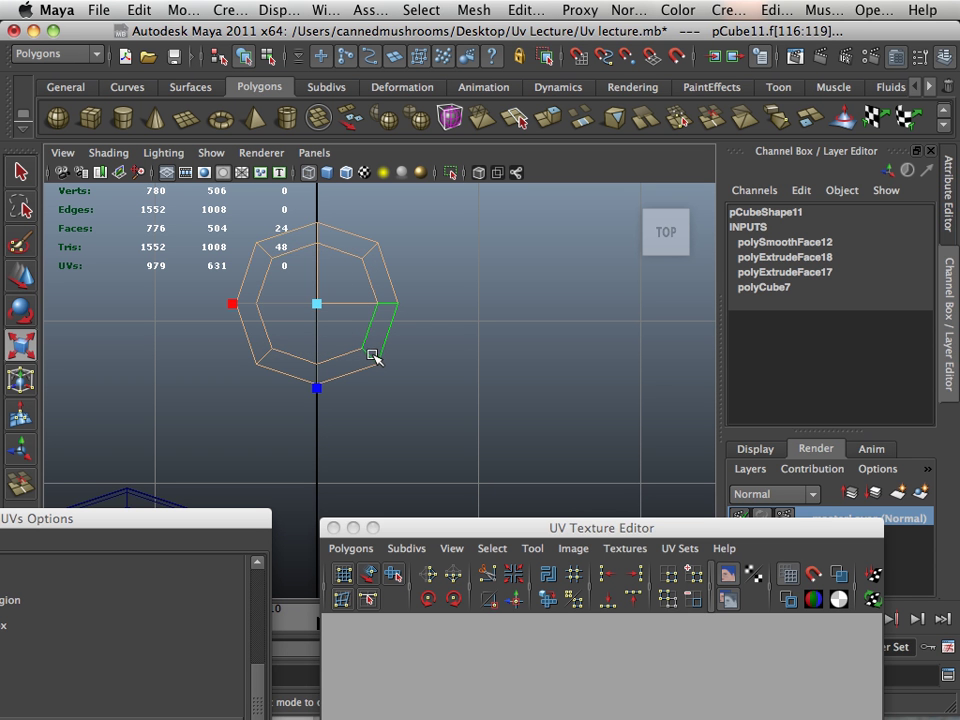
pyautogui.press('F8')
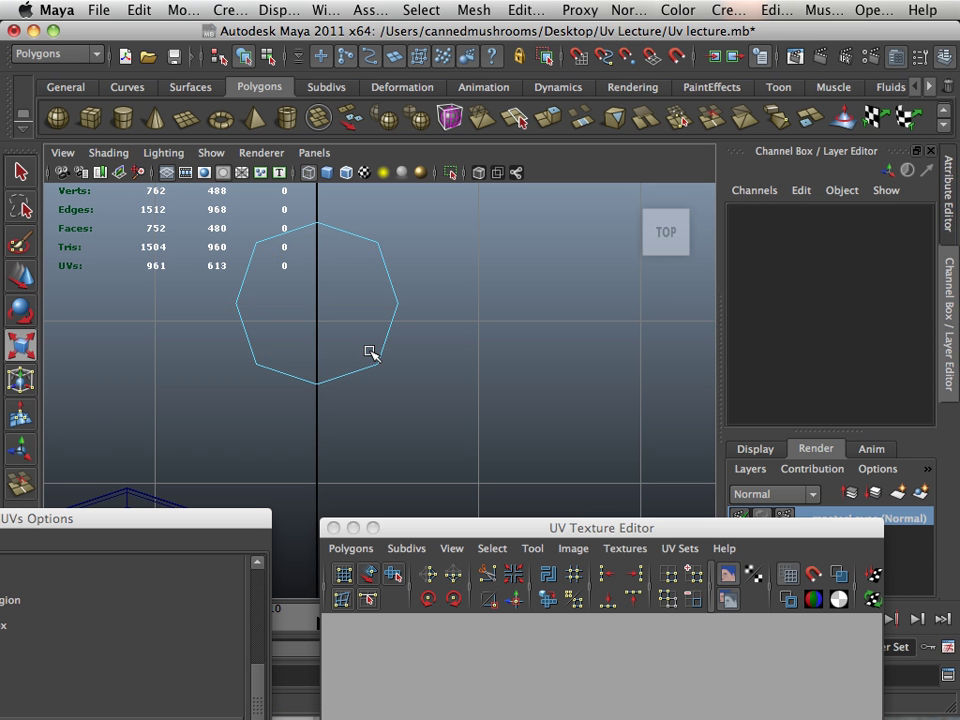
# - Return to the perspective view, select the whole tube, apply Cylindrical Mapping and move the UV Texture Editor aside
pyautogui.press('space')
pyautogui.press('space')
pyautogui.keyDown('alt'); pyautogui.moveTo(478, 260); pyautogui.dragTo(358, 302); pyautogui.keyUp('alt')
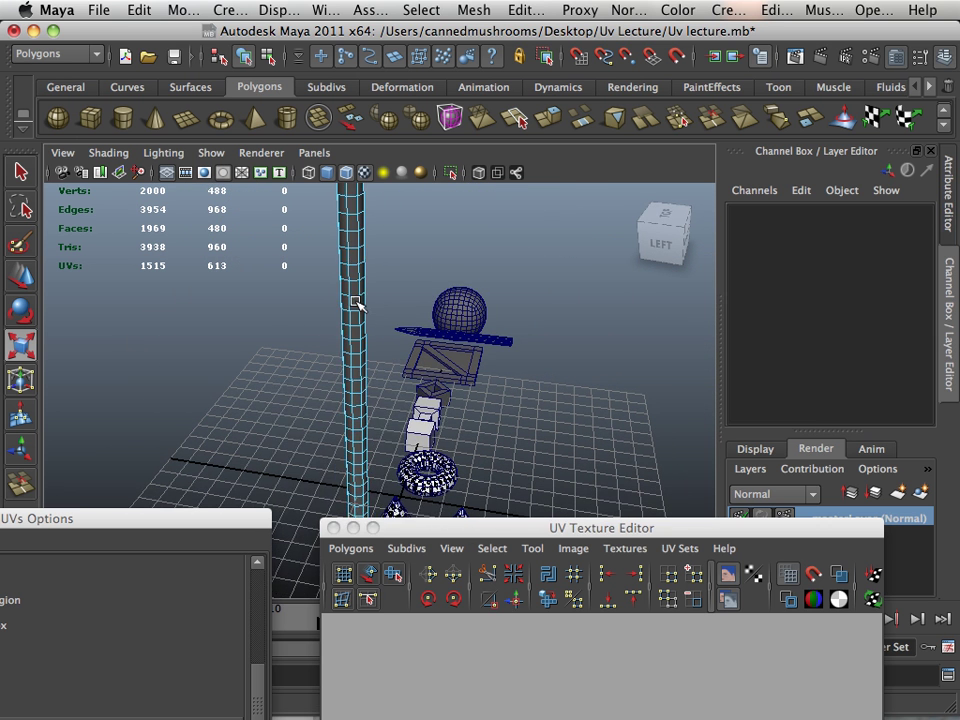
pyautogui.moveTo(358, 302); pyautogui.dragTo(441, 279, button='right')
pyautogui.click(360, 285)
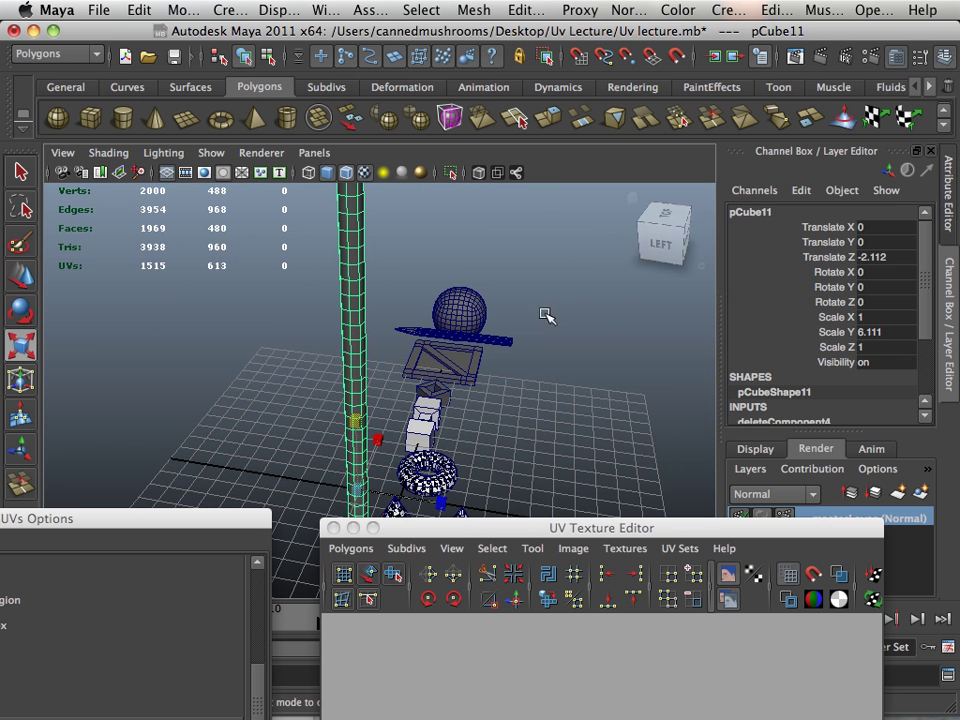
pyautogui.click(768, 14)
pyautogui.moveTo(727, 16)
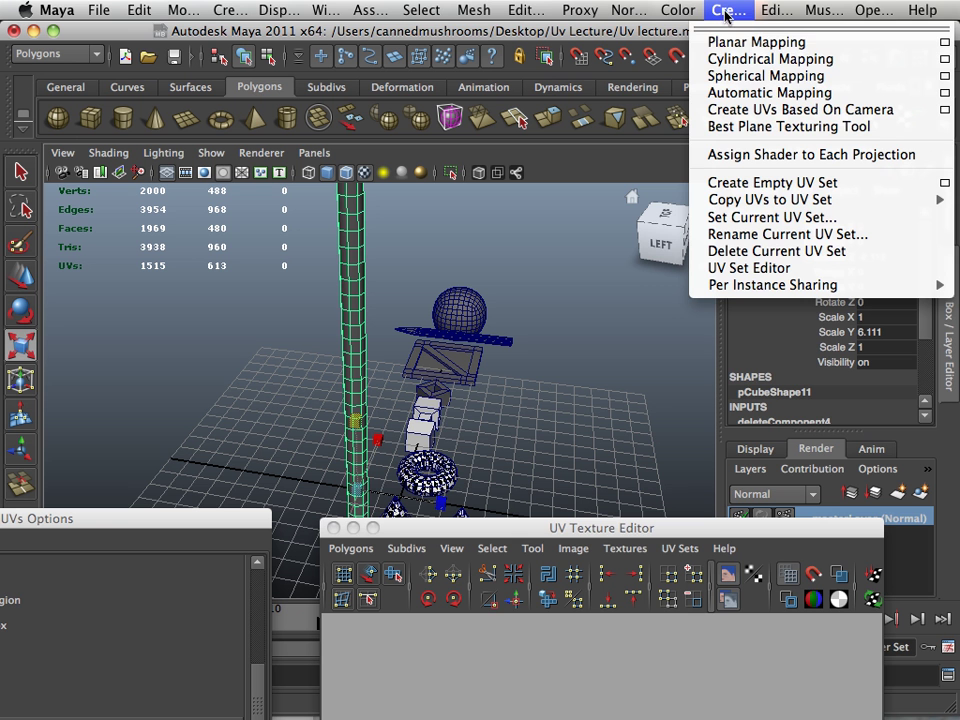
pyautogui.click(712, 59)
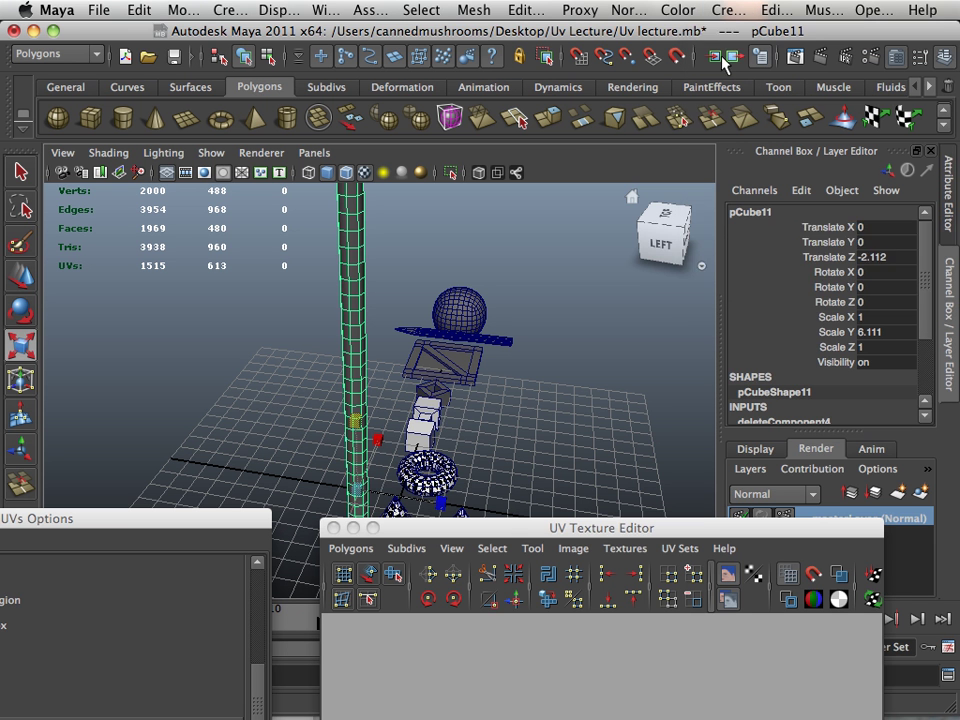
pyautogui.moveTo(552, 539); pyautogui.dragTo(729, 487)
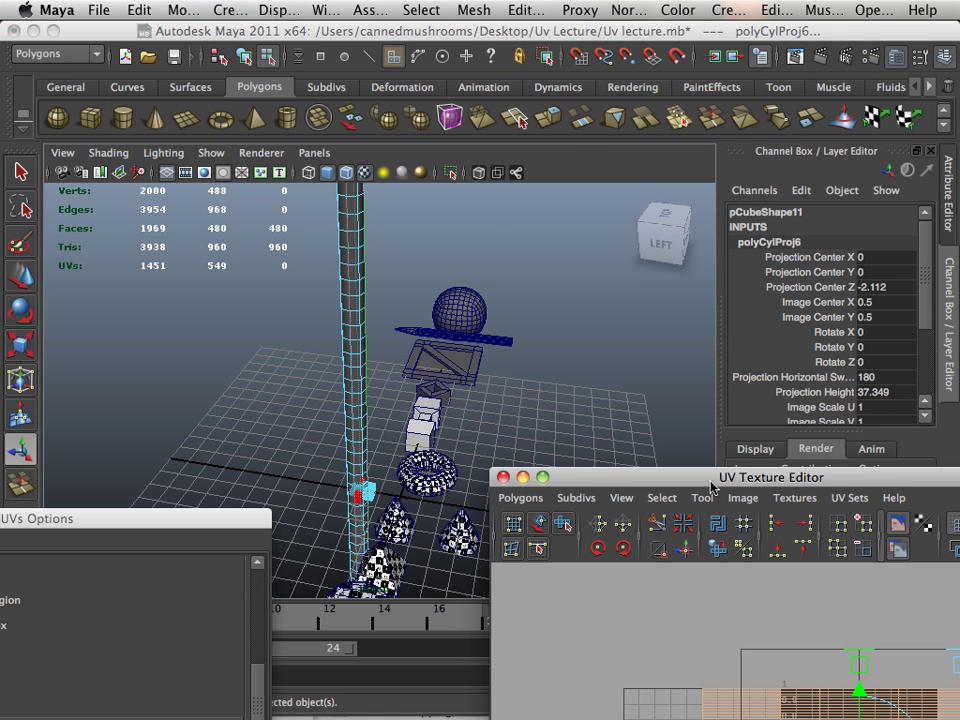
# - Assign the existing checker material to the tube
pyautogui.moveTo(353, 343); pyautogui.dragTo(360, 664, button='right')
pyautogui.moveTo(468, 668); pyautogui.dragTo(466, 627, button='right')
pyautogui.keyDown('alt'); pyautogui.moveTo(378, 354); pyautogui.dragTo(365, 351); pyautogui.keyUp('alt')
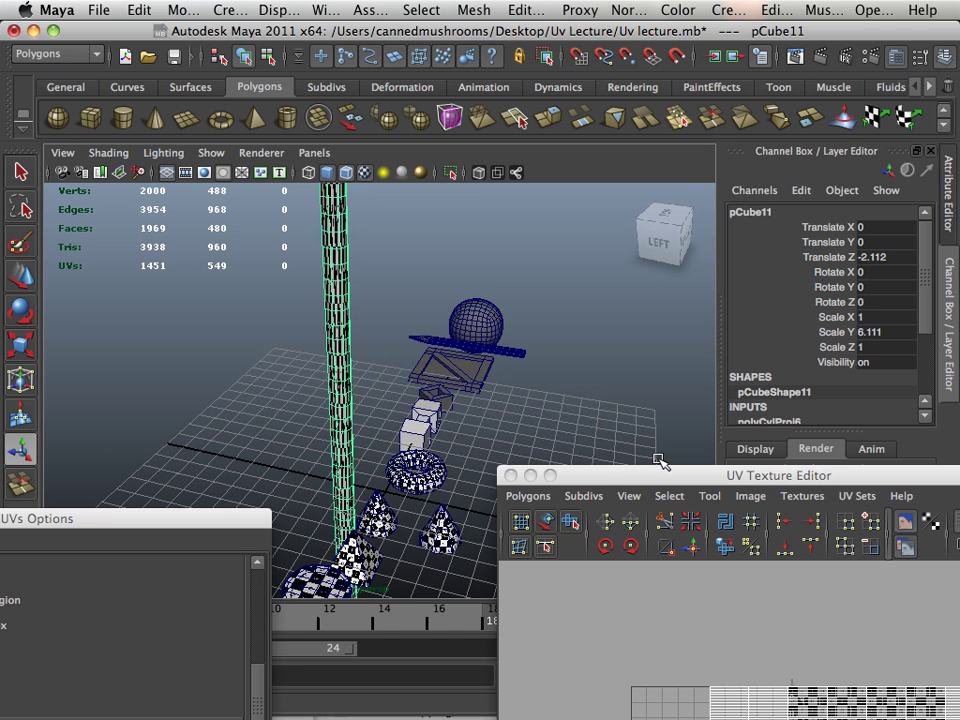
# - Select all of the tube's UVs and scale them horizontally into a narrow strip centred in the texture square
pyautogui.moveTo(660, 462); pyautogui.dragTo(546, 173)
pyautogui.moveTo(686, 471); pyautogui.dragTo(728, 453, button='right')
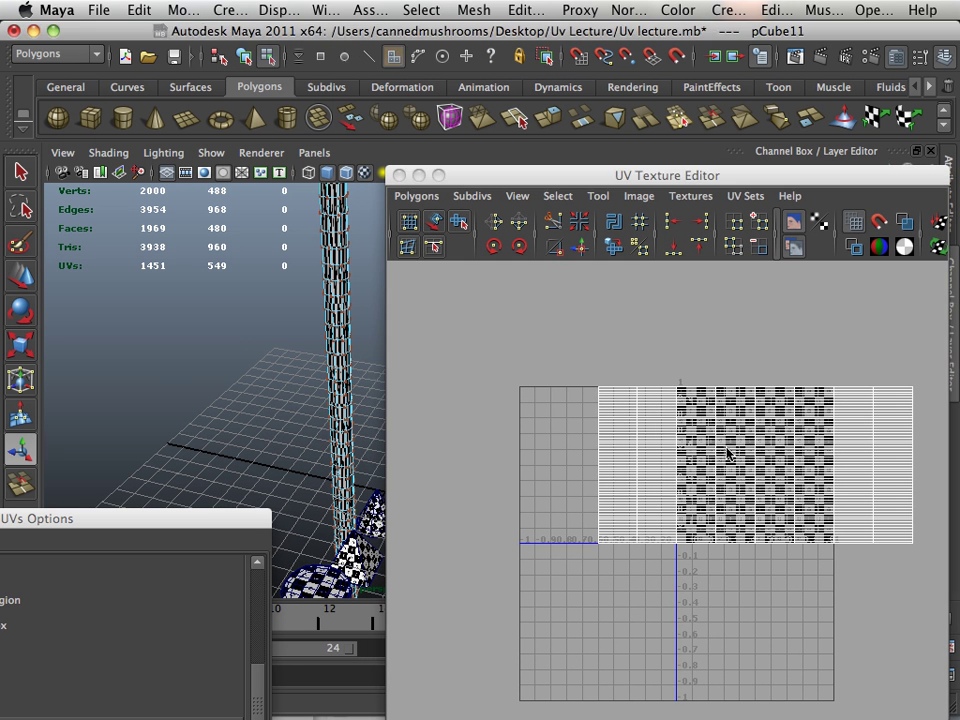
pyautogui.moveTo(566, 367); pyautogui.dragTo(957, 610)
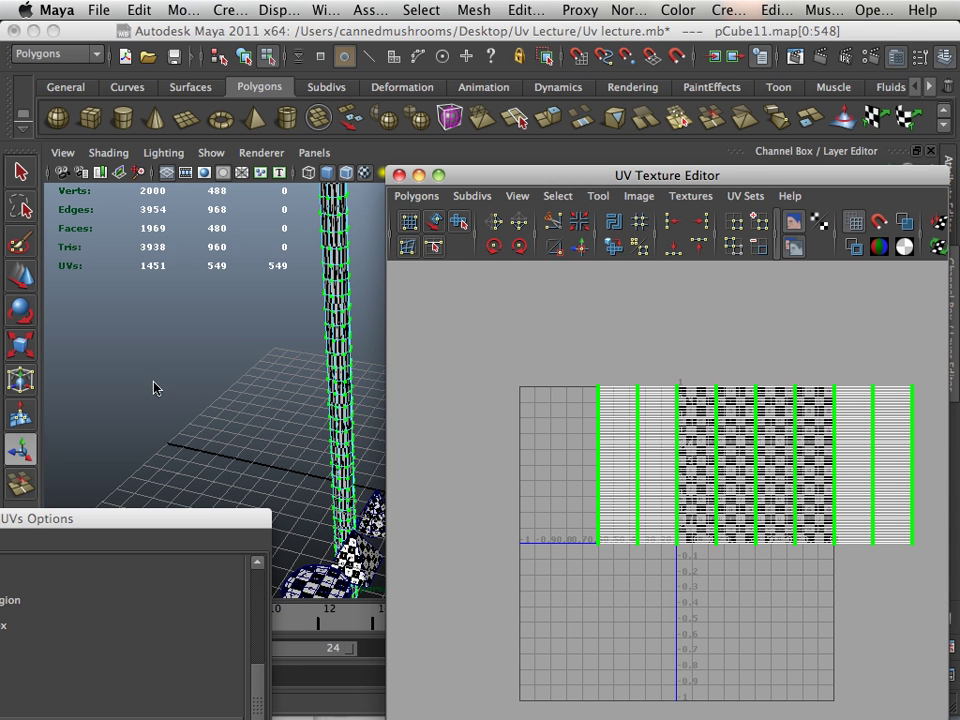
pyautogui.click(20, 345)
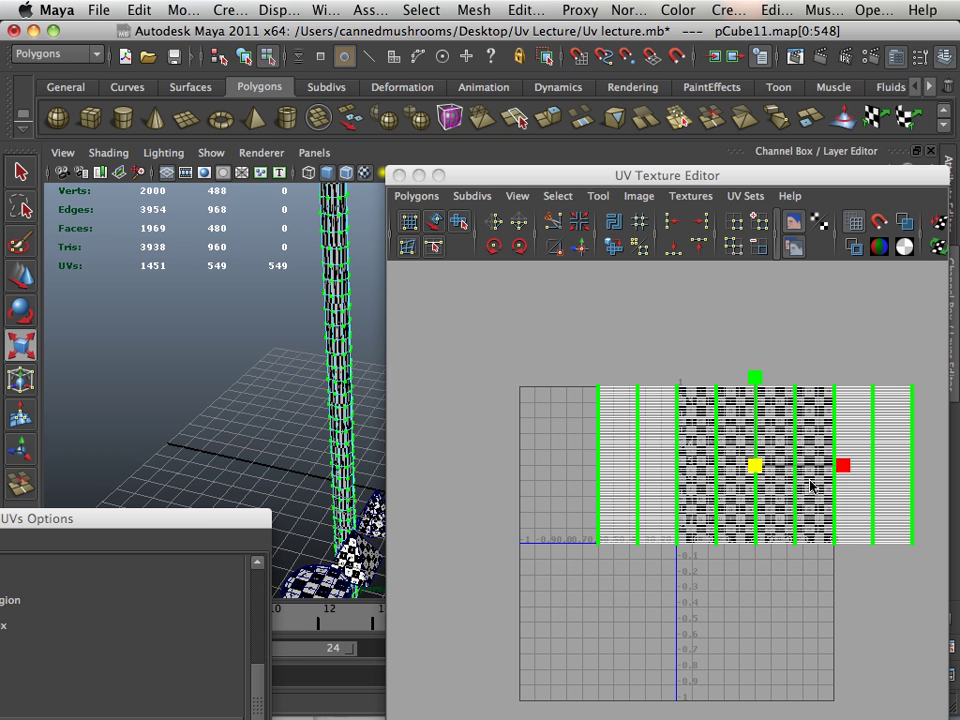
pyautogui.moveTo(838, 468); pyautogui.dragTo(754, 466)
pyautogui.click(249, 401)
# - Select the tube as a whole object and add a nonlinear Bend deformer from the Animation menu set
pyautogui.keyDown('alt'); pyautogui.moveTo(249, 401); pyautogui.dragTo(288, 410); pyautogui.keyUp('alt')
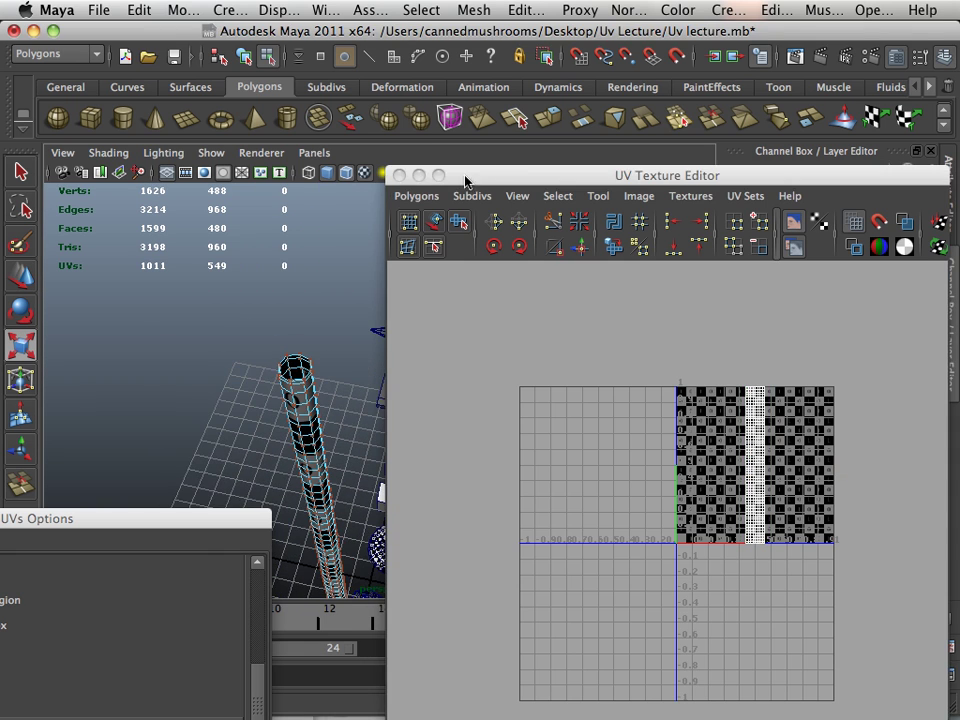
pyautogui.moveTo(477, 175); pyautogui.dragTo(645, 242)
pyautogui.moveTo(305, 400)
pyautogui.keyDown('alt'); pyautogui.mouseDown()
pyautogui.moveTo(343, 360)
pyautogui.moveTo(340, 385)
pyautogui.moveTo(348, 381)
pyautogui.moveTo(302, 419)
pyautogui.moveTo(388, 414)
pyautogui.moveTo(316, 414)
pyautogui.mouseUp(); pyautogui.keyUp('alt')
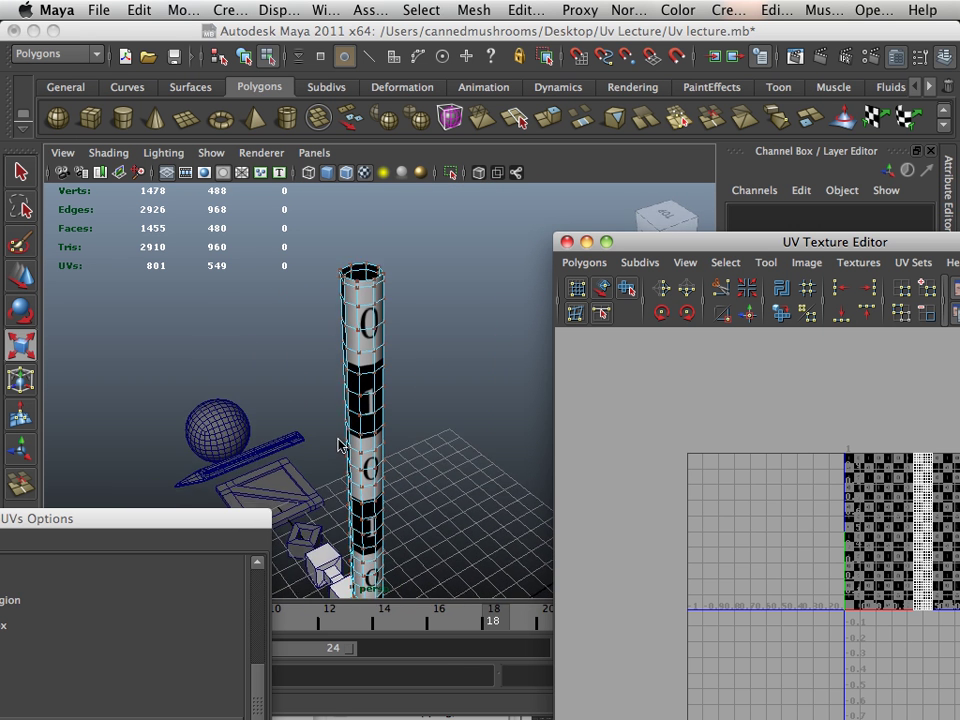
pyautogui.keyDown('alt'); pyautogui.moveTo(338, 430); pyautogui.dragTo(345, 412); pyautogui.keyUp('alt')
pyautogui.moveTo(366, 414); pyautogui.dragTo(412, 321, button='right')
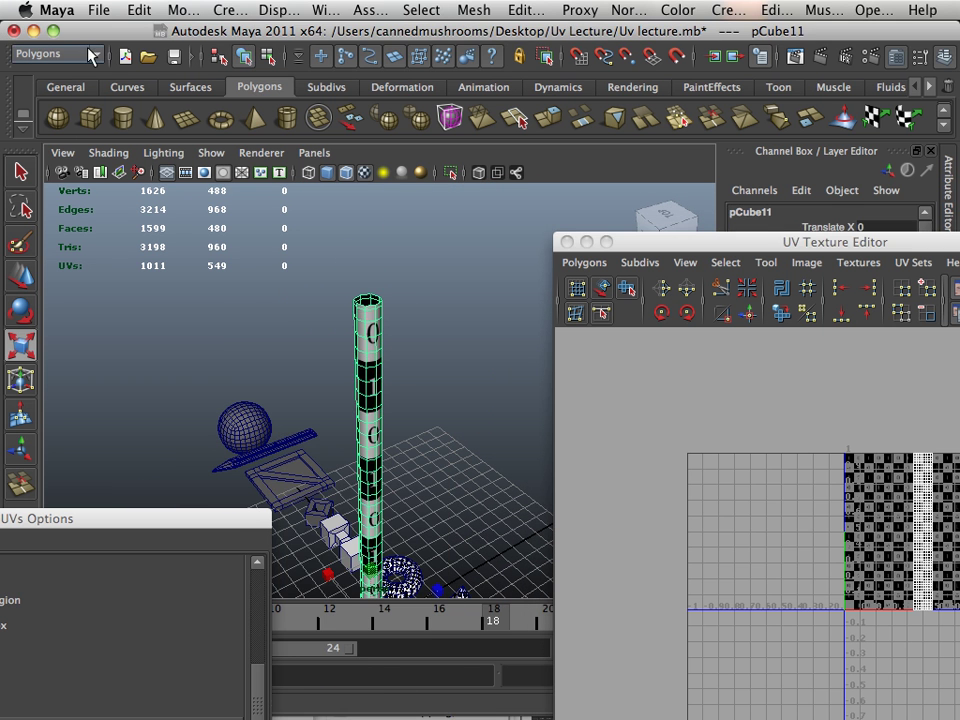
pyautogui.click(55, 53)
pyautogui.click(40, 71)
pyautogui.click(382, 10)
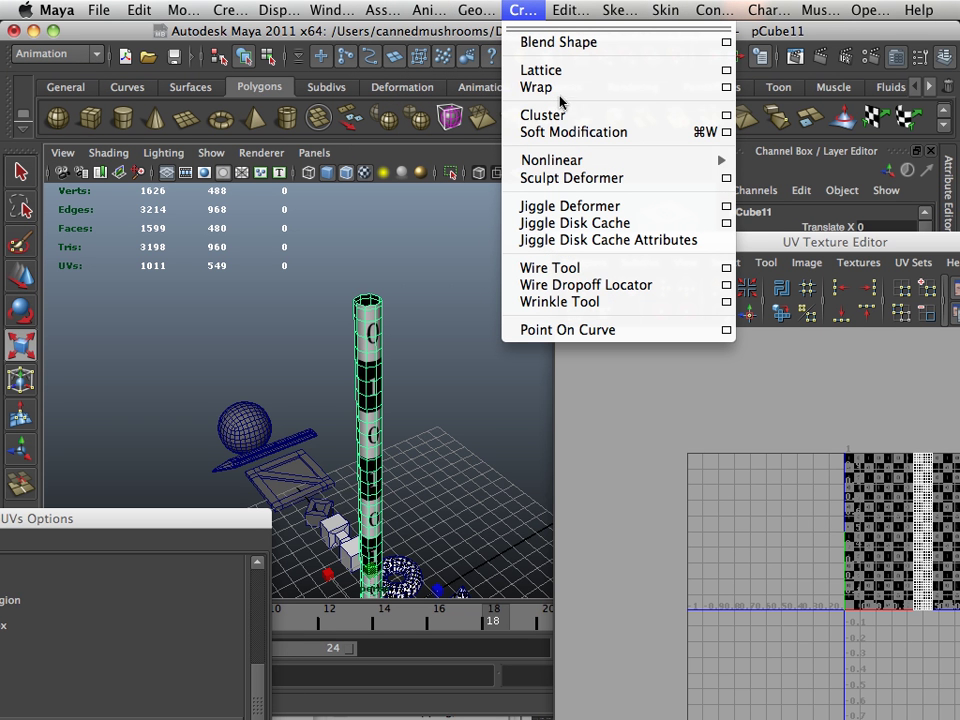
pyautogui.moveTo(562, 160)
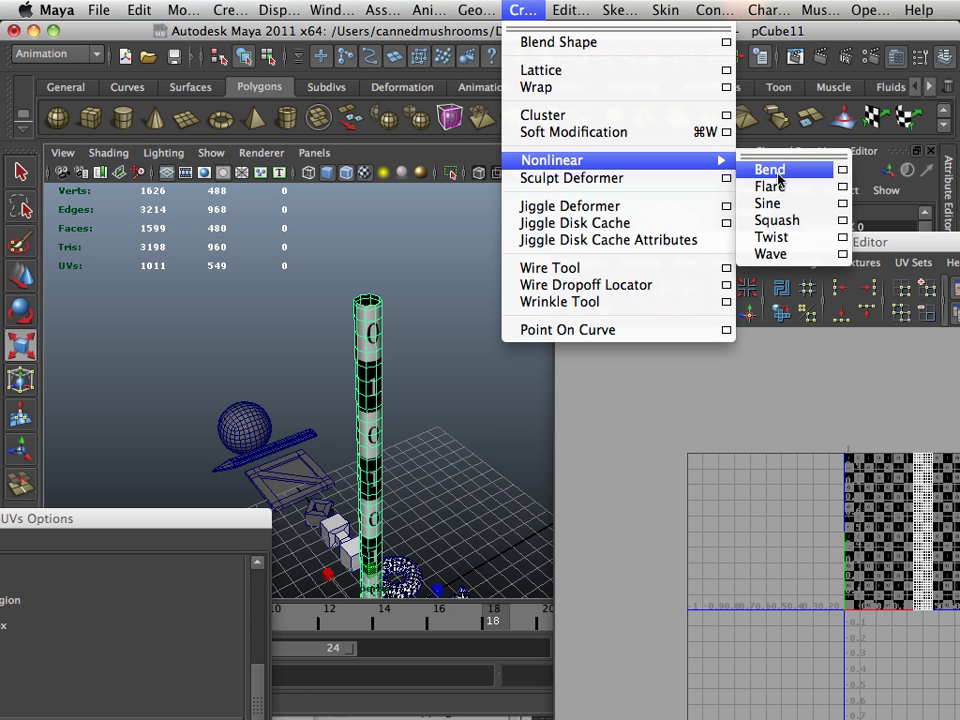
pyautogui.click(772, 170)
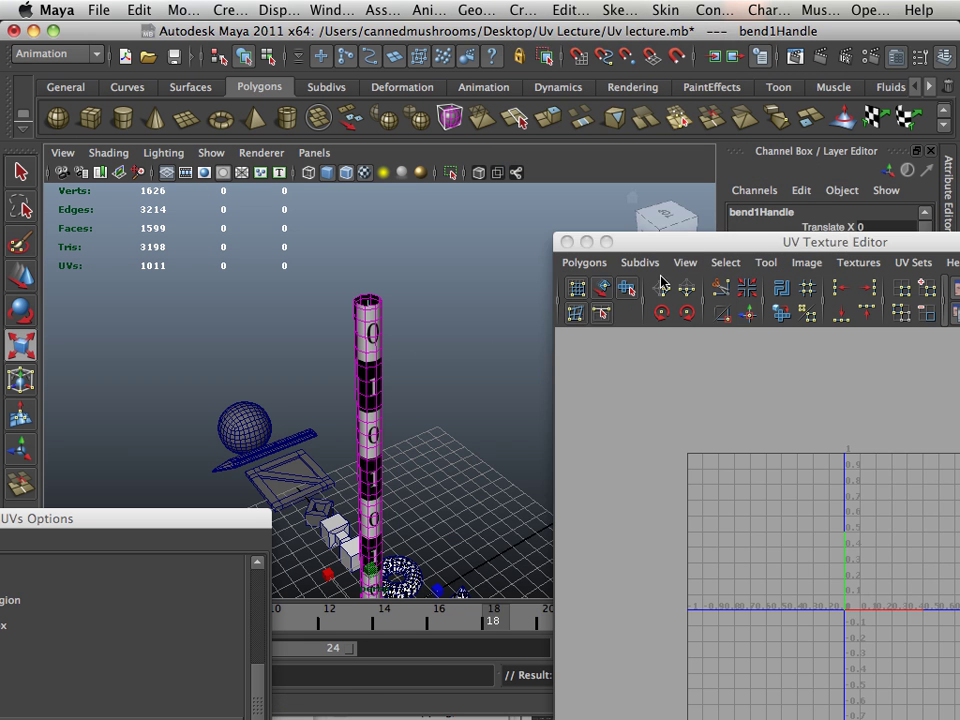
# - Clear the UV Texture Editor off the channel settings and set the bend deformer's Curvature to 3.145
pyautogui.moveTo(672, 253); pyautogui.dragTo(602, 653)
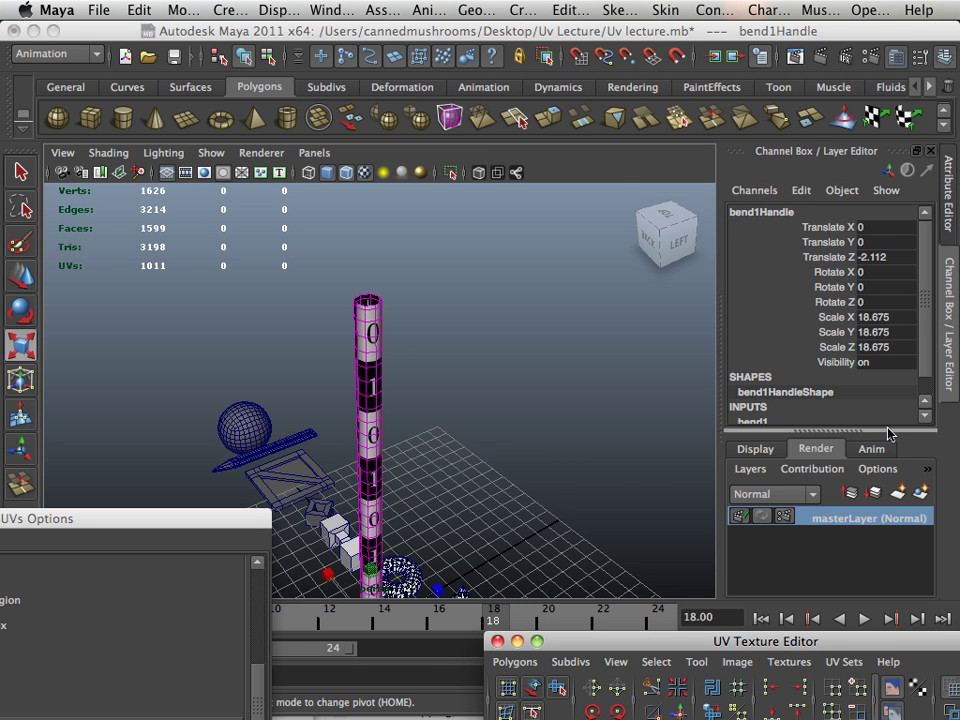
pyautogui.scroll(-1, 805, 410)
pyautogui.click(778, 405)
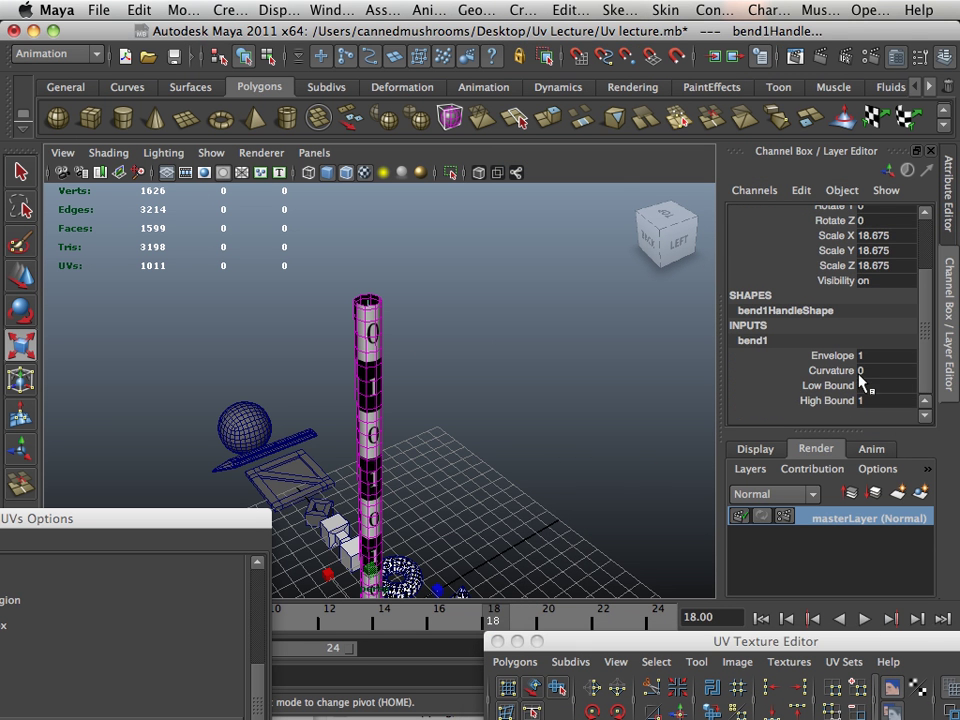
pyautogui.click(866, 372)
pyautogui.write('3')
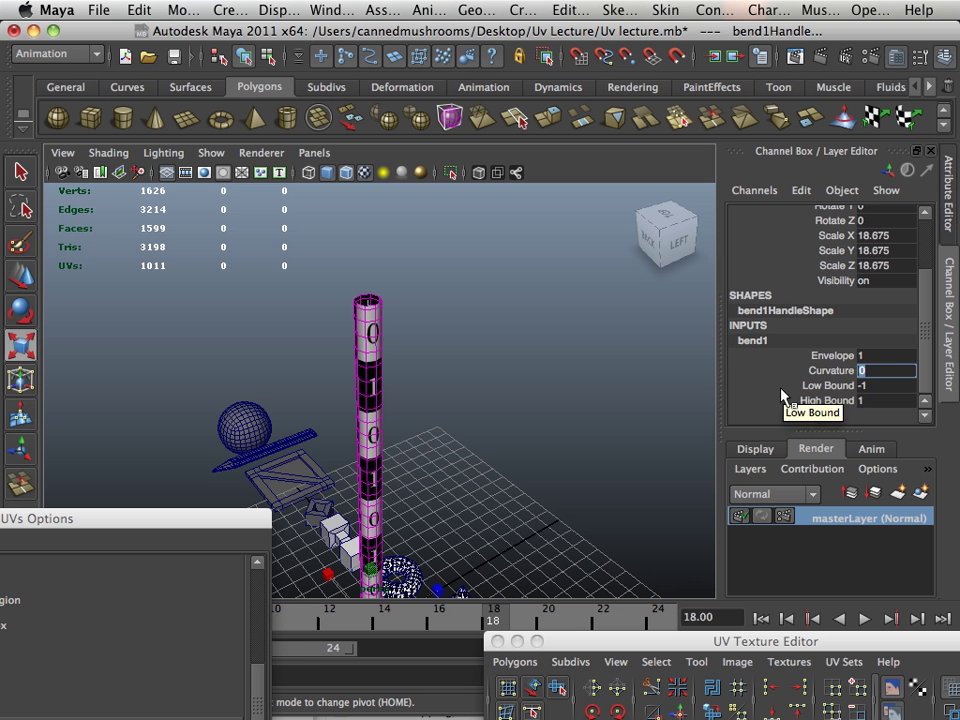
pyautogui.write('.145')
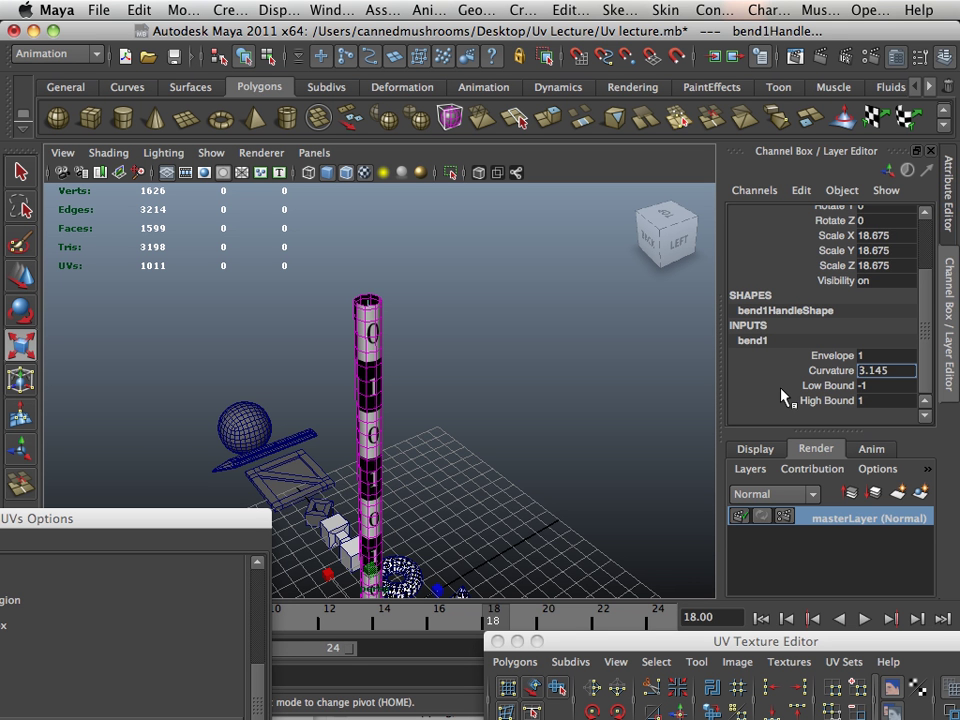
pyautogui.press('Return')
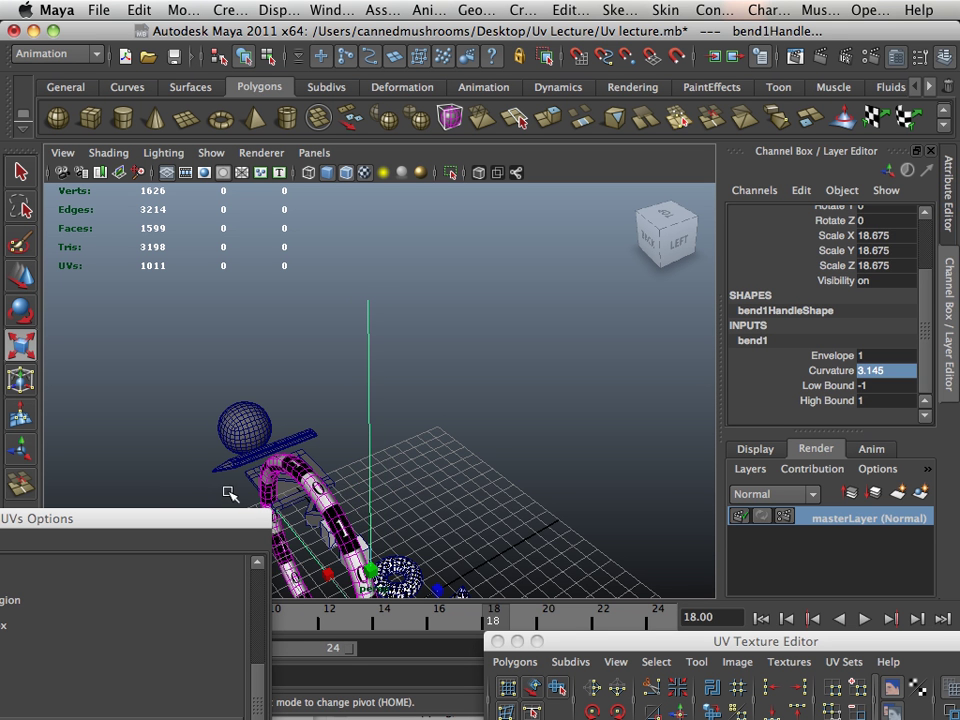
# - Select the bent tube and frame the seam where its two open ends meet
pyautogui.keyDown('alt'); pyautogui.moveTo(227, 493); pyautogui.dragTo(240, 421); pyautogui.keyUp('alt')
pyautogui.keyDown('alt'); pyautogui.moveTo(238, 421); pyautogui.dragTo(463, 491, button='right'); pyautogui.keyUp('alt')
pyautogui.keyDown('alt'); pyautogui.moveTo(463, 491); pyautogui.dragTo(219, 441); pyautogui.keyUp('alt')
pyautogui.moveTo(221, 345); pyautogui.dragTo(244, 336, button='right')
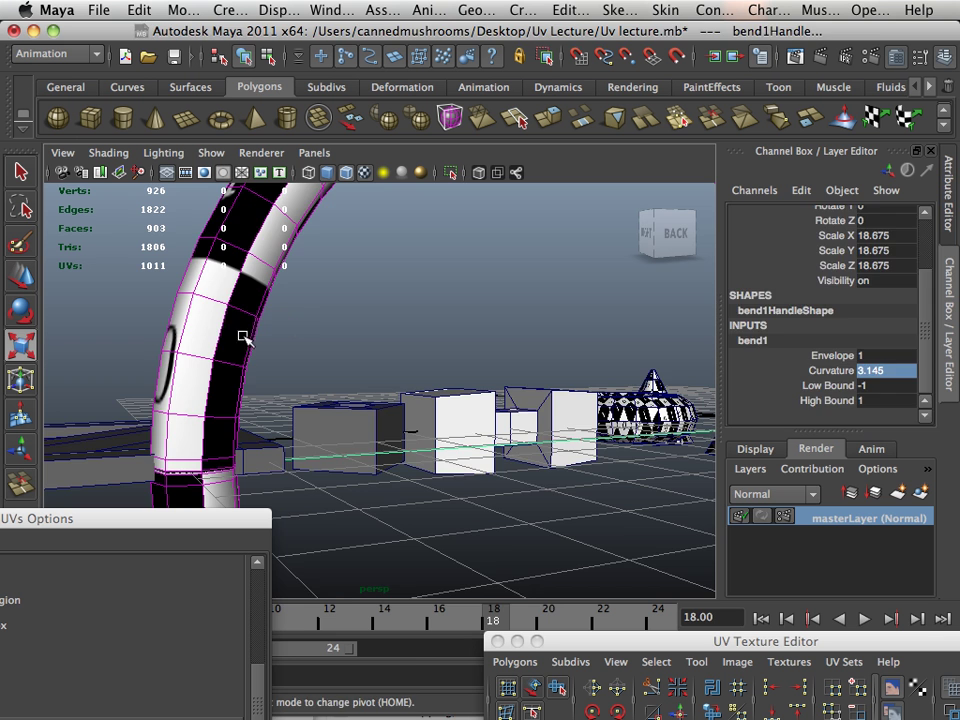
pyautogui.click(268, 433)
pyautogui.keyDown('alt'); pyautogui.moveTo(278, 448); pyautogui.dragTo(322, 408, button='middle'); pyautogui.keyUp('alt')
pyautogui.keyDown('alt'); pyautogui.moveTo(322, 408); pyautogui.dragTo(356, 450); pyautogui.keyUp('alt')
pyautogui.click(314, 464)
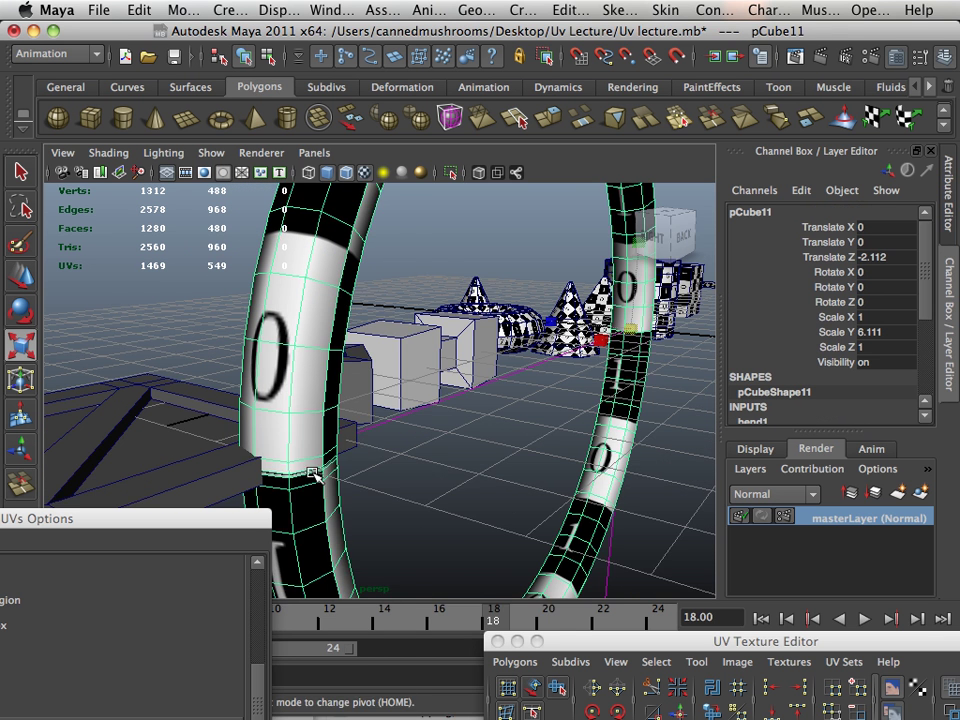
pyautogui.keyDown('alt'); pyautogui.moveTo(316, 472); pyautogui.dragTo(356, 443, button='middle'); pyautogui.keyUp('alt')
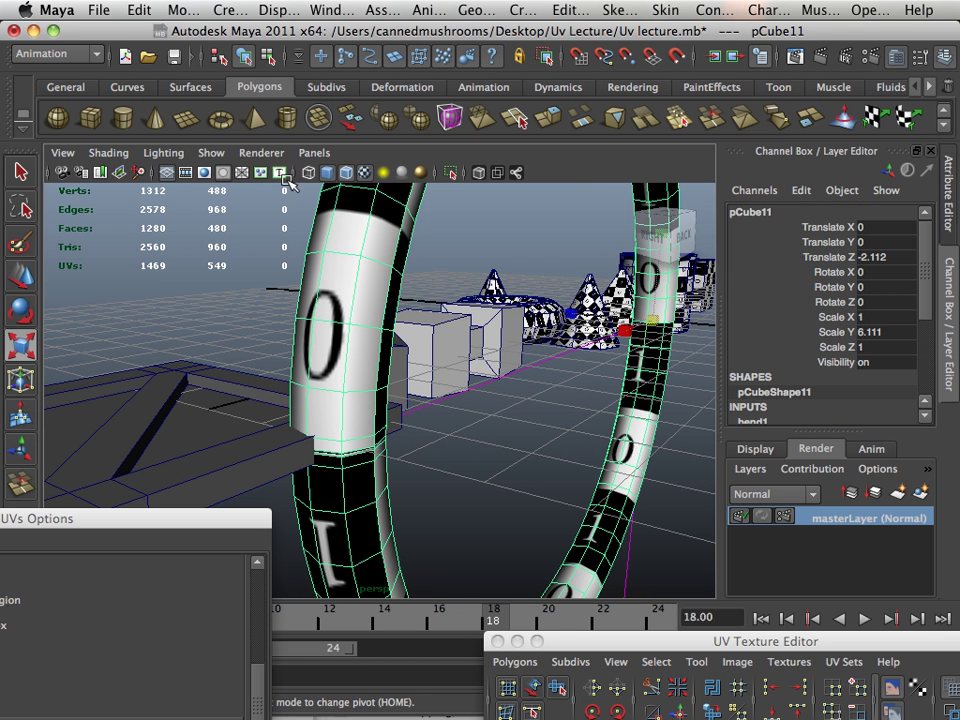
# - Switch the menu set from Animation back to Polygons, keeping the bent tube selected
pyautogui.click(522, 10)
pyautogui.moveTo(429, 10)
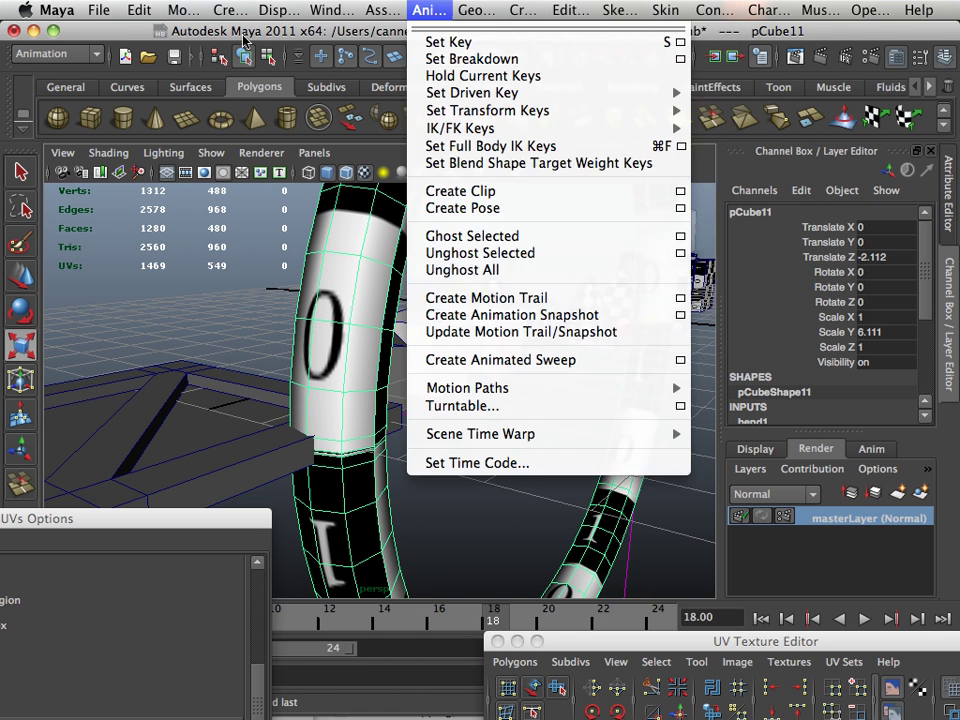
pyautogui.click(92, 55)
pyautogui.click(92, 56)
pyautogui.click(81, 88)
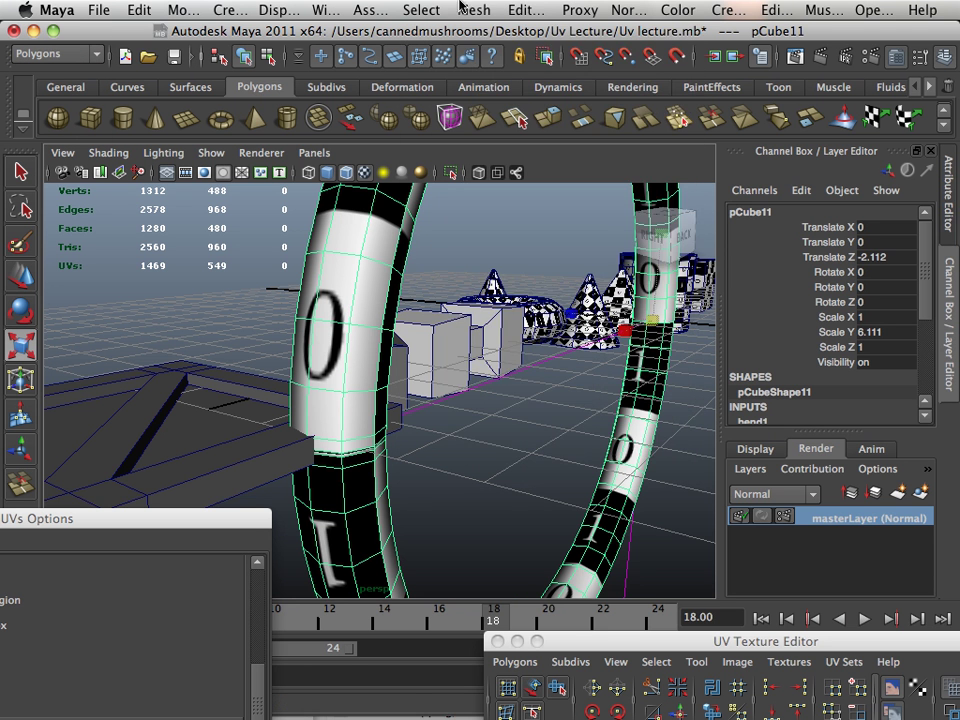
# - Frame the ring's seam and merge the first pair of facing border edges with the Merge Edge Tool
pyautogui.click(461, 7)
pyautogui.moveTo(520, 8)
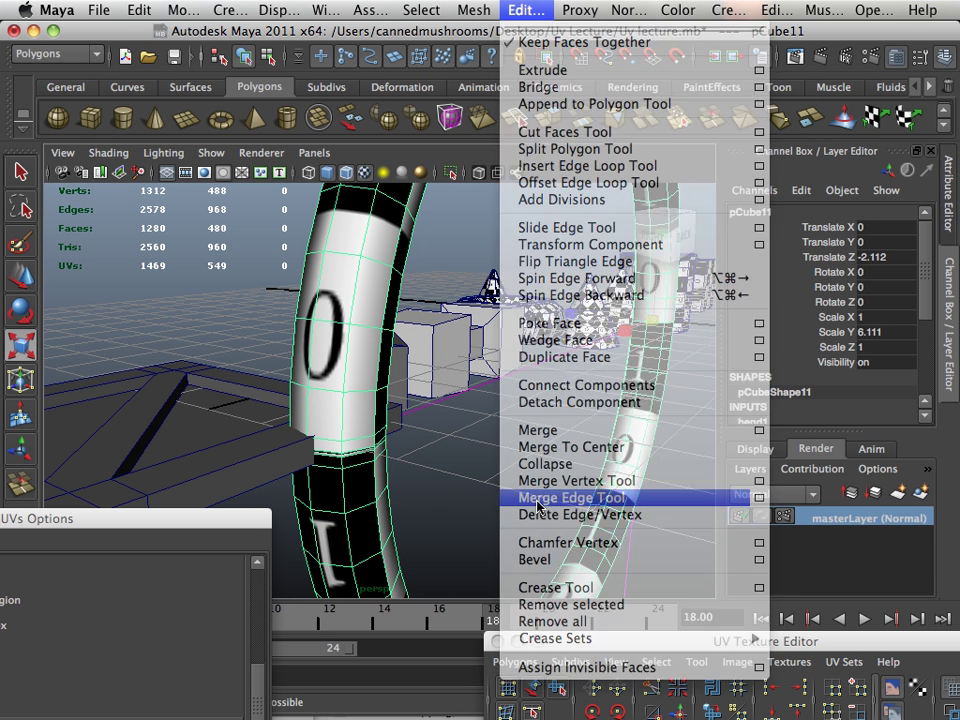
pyautogui.click(537, 505)
pyautogui.keyDown('alt'); pyautogui.moveTo(430, 480); pyautogui.dragTo(365, 474); pyautogui.keyUp('alt')
pyautogui.keyDown('alt'); pyautogui.moveTo(365, 474); pyautogui.dragTo(400, 480, button='right'); pyautogui.keyUp('alt')
pyautogui.keyDown('alt'); pyautogui.moveTo(360, 460); pyautogui.dragTo(430, 362, button='middle'); pyautogui.keyUp('alt')
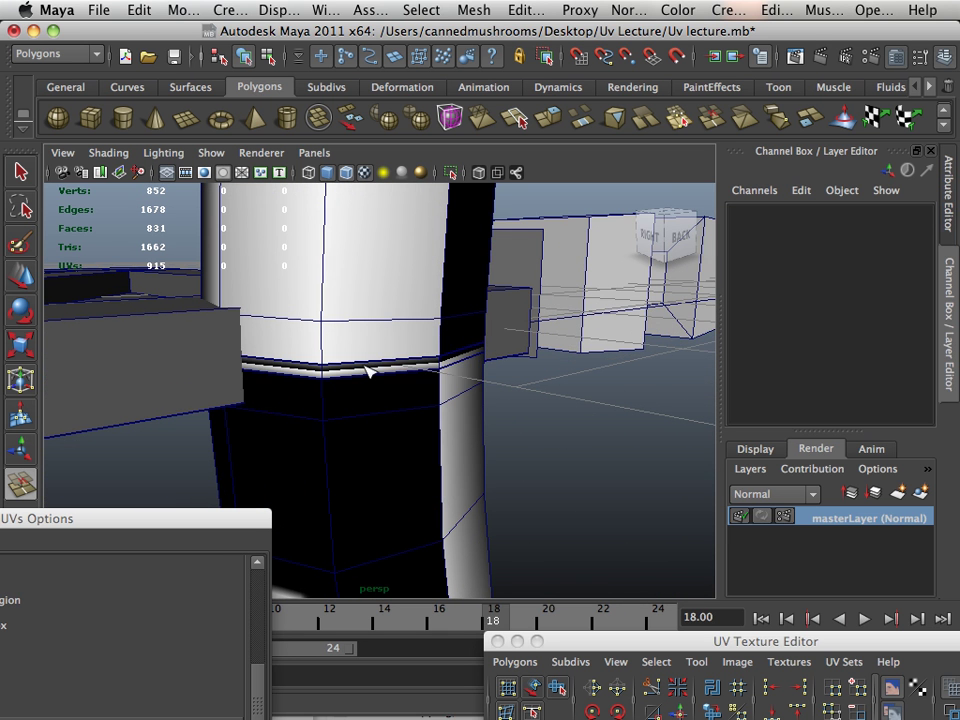
pyautogui.click(366, 370)
pyautogui.click(362, 374)
pyautogui.press('Return')
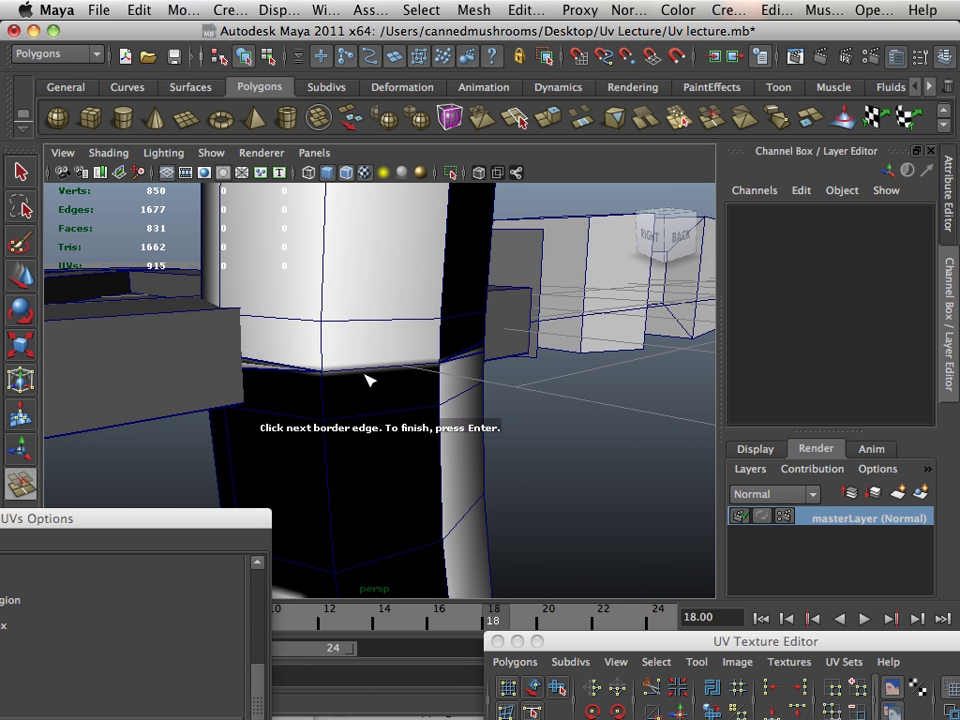
# - Merge the two neighbouring pairs of border edges on either side of the first merged pair
pyautogui.click(455, 354)
pyautogui.click(458, 358)
pyautogui.press('Return')
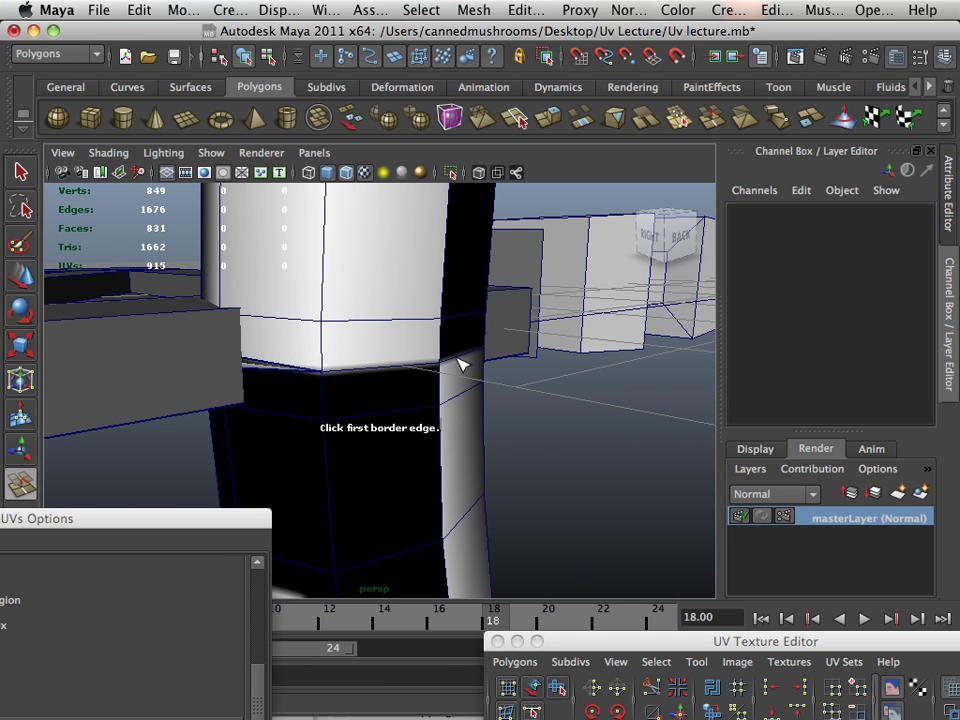
pyautogui.click(296, 369)
pyautogui.click(283, 375)
pyautogui.press('Return')
# - Orbit around the seam and merge the next open pair of border edges on the adjacent side
pyautogui.keyDown('alt'); pyautogui.moveTo(283, 375); pyautogui.dragTo(339, 403); pyautogui.keyUp('alt')
pyautogui.keyDown('alt'); pyautogui.moveTo(339, 403); pyautogui.dragTo(392, 406, button='right'); pyautogui.keyUp('alt')
pyautogui.keyDown('alt'); pyautogui.moveTo(392, 406); pyautogui.dragTo(446, 409, button='middle'); pyautogui.keyUp('alt')
pyautogui.moveTo(446, 409)
pyautogui.keyDown('alt'); pyautogui.mouseDown()
pyautogui.moveTo(272, 386)
pyautogui.moveTo(300, 413)
pyautogui.moveTo(254, 400)
pyautogui.mouseUp(); pyautogui.keyUp('alt')
pyautogui.click(243, 371)
pyautogui.click(243, 374)
pyautogui.press('Return')
# - Switch to wireframe display and merge the remaining open border-edge pairs of the seam
pyautogui.press('4')
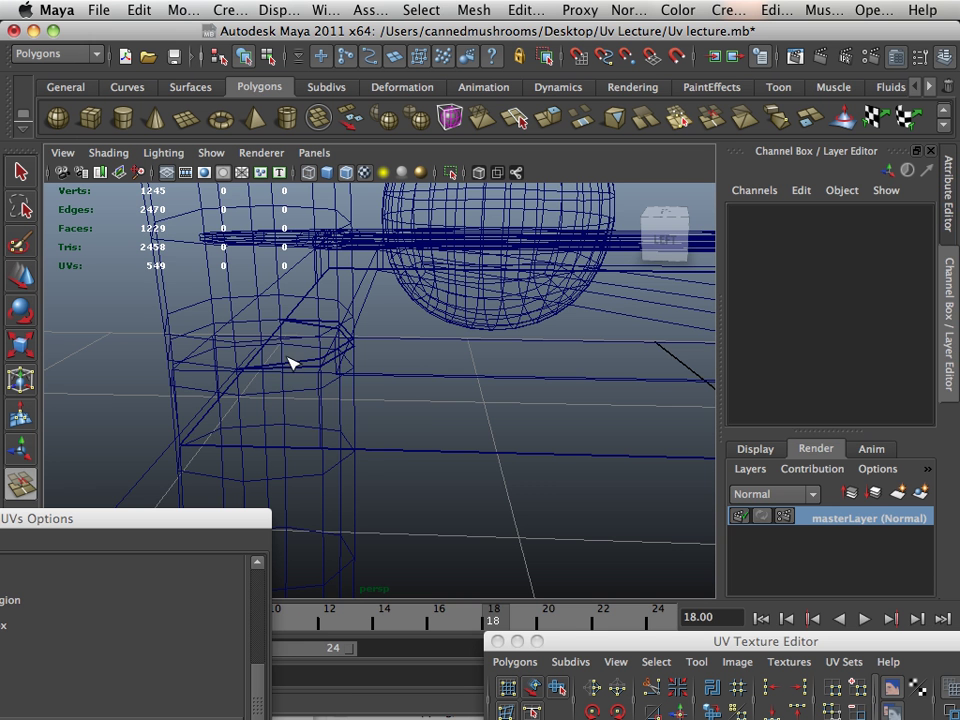
pyautogui.click(289, 362)
pyautogui.click(291, 365)
pyautogui.press('Return')
pyautogui.keyDown('alt'); pyautogui.moveTo(291, 365); pyautogui.dragTo(318, 368); pyautogui.keyUp('alt')
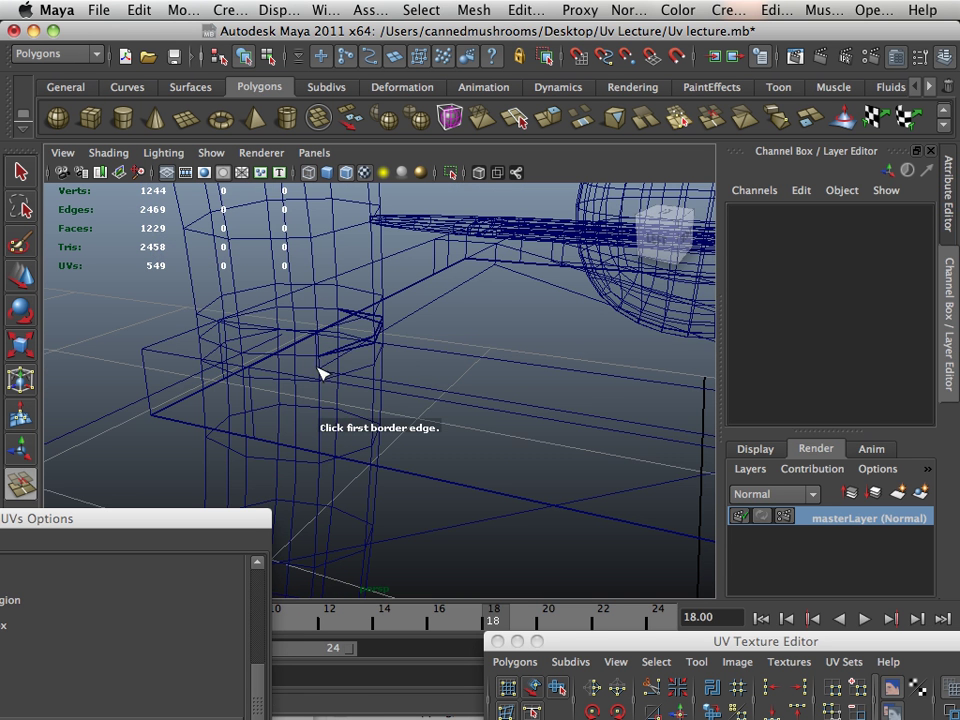
pyautogui.click(341, 346)
pyautogui.click(337, 341)
pyautogui.press('Return')
# - Leave the edge merging for the Move tool, select the closed ring as a whole object and restore textured display
pyautogui.keyDown('alt'); pyautogui.moveTo(379, 360); pyautogui.dragTo(118, 316); pyautogui.keyUp('alt')
pyautogui.click(440, 393)
pyautogui.click(10, 278)
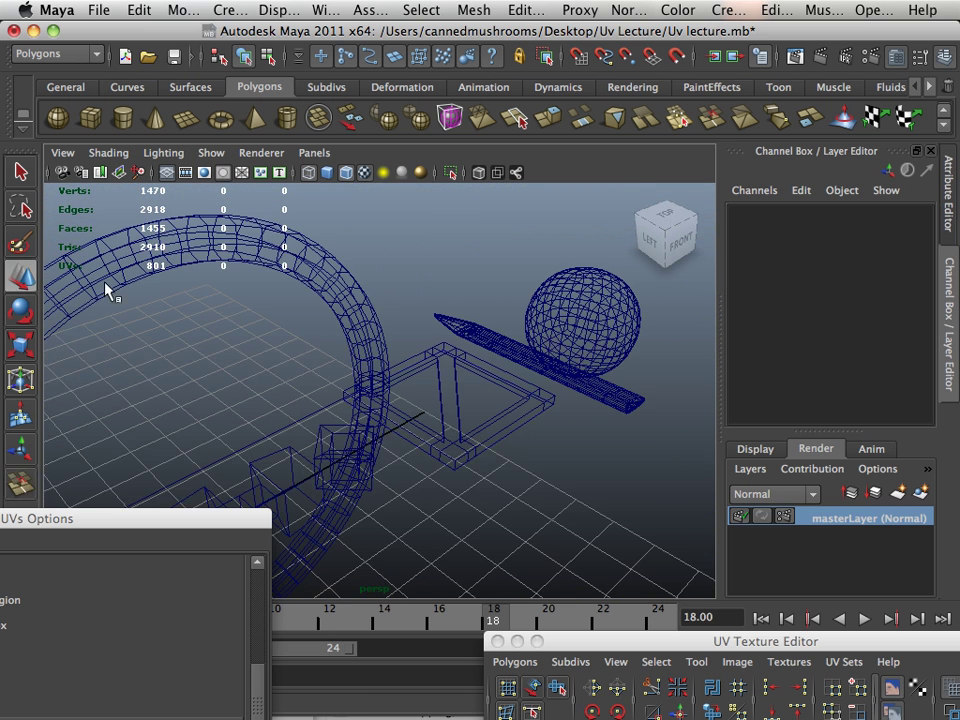
pyautogui.moveTo(212, 255); pyautogui.dragTo(285, 232, button='right')
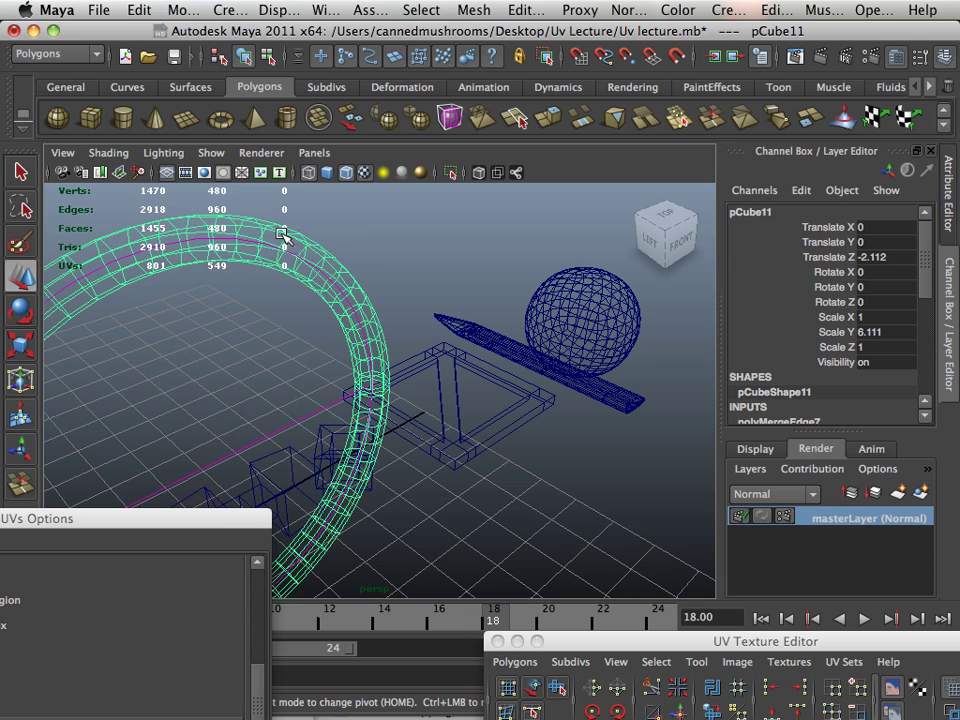
pyautogui.press('6')
pyautogui.keyDown('alt'); pyautogui.moveTo(390, 312); pyautogui.dragTo(345, 340); pyautogui.keyUp('alt')
pyautogui.keyDown('alt'); pyautogui.moveTo(410, 362); pyautogui.dragTo(360, 388); pyautogui.keyUp('alt')
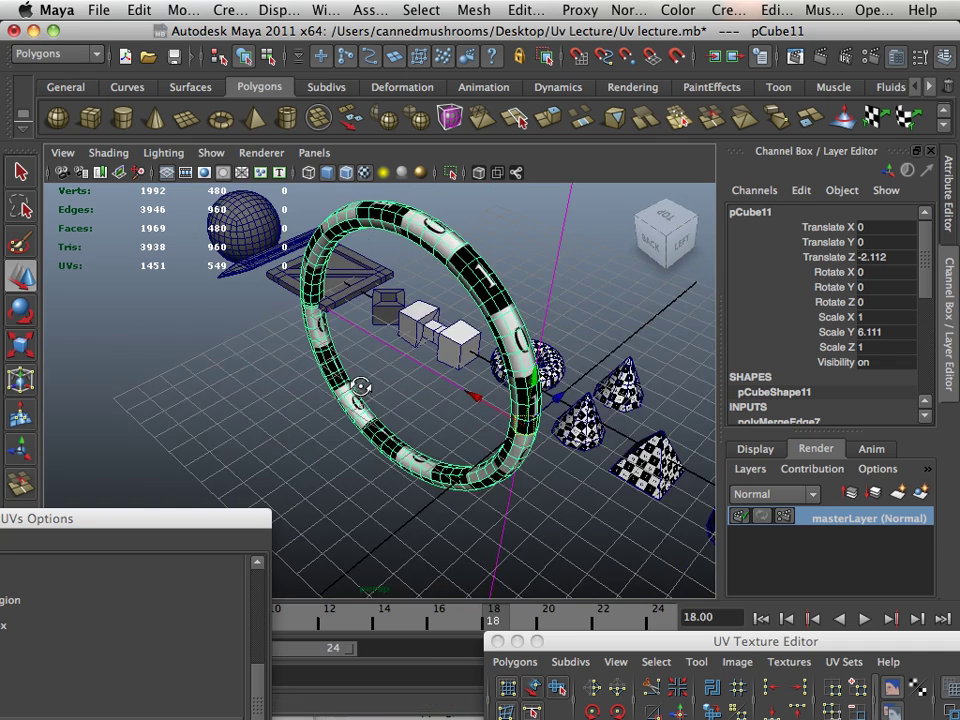
# - Examine the textured ring from several sides and compare it with its UV shell in the UV Texture Editor
pyautogui.keyDown('alt'); pyautogui.moveTo(360, 388); pyautogui.dragTo(480, 408, button='right'); pyautogui.keyUp('alt')
pyautogui.keyDown('alt'); pyautogui.moveTo(313, 375); pyautogui.dragTo(201, 412, button='middle'); pyautogui.keyUp('alt')
pyautogui.keyDown('alt'); pyautogui.moveTo(202, 414); pyautogui.dragTo(250, 362); pyautogui.keyUp('alt')
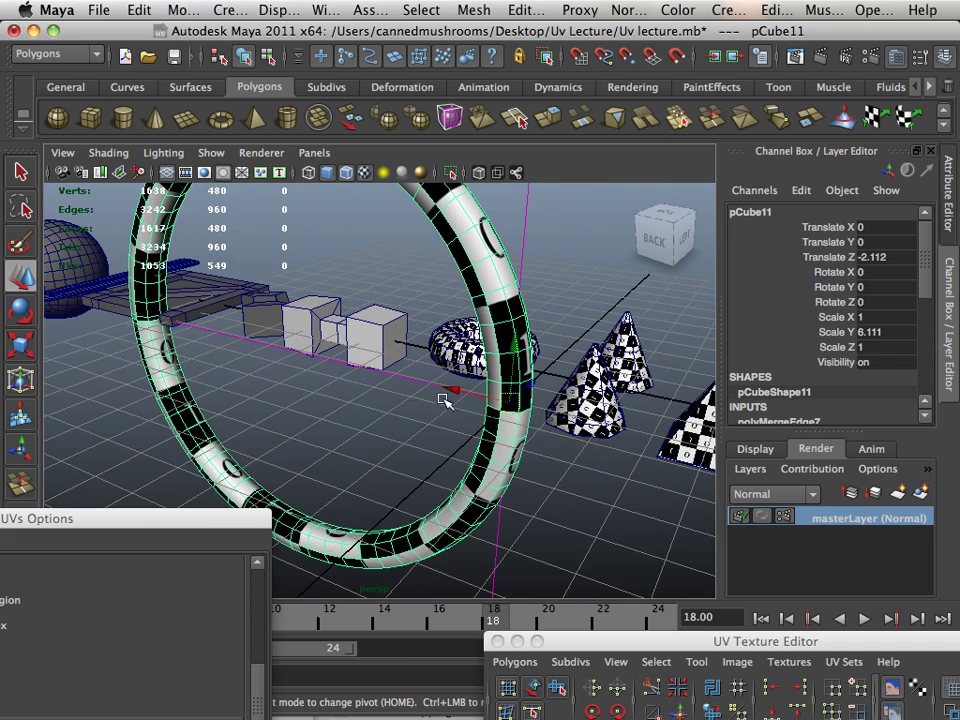
pyautogui.moveTo(618, 637); pyautogui.dragTo(525, 183)
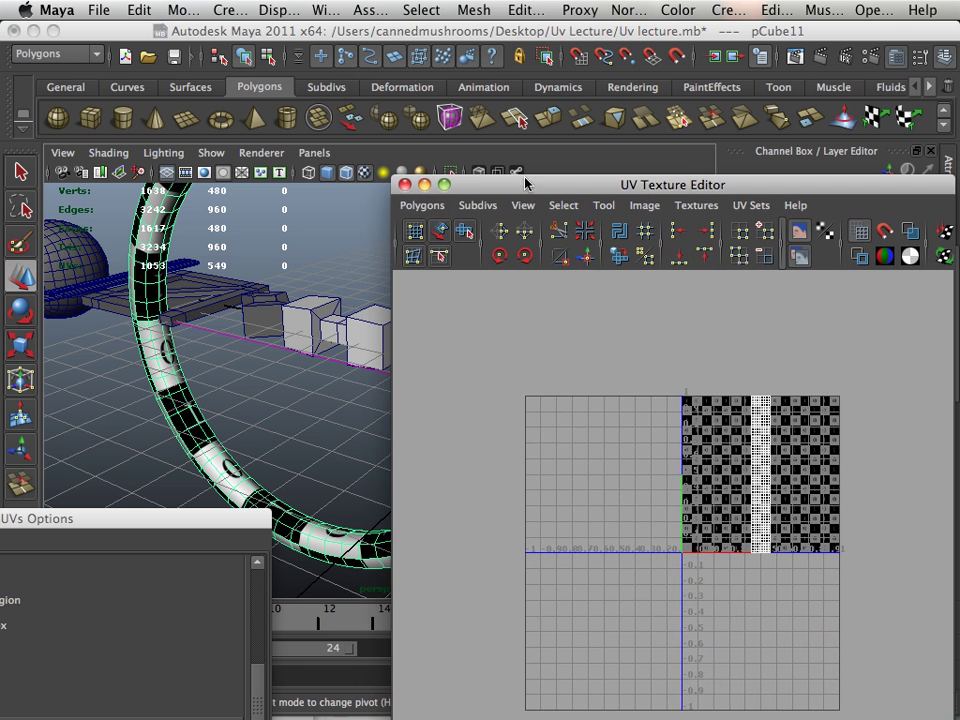
pyautogui.scroll(5, 765, 403)
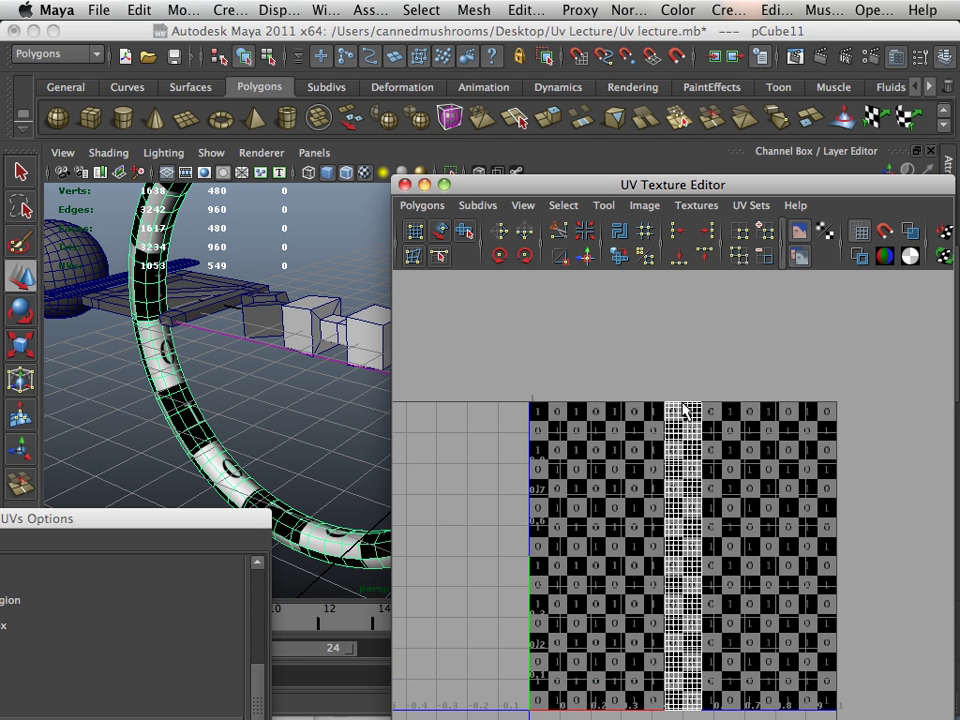
pyautogui.keyDown('alt'); pyautogui.moveTo(385, 420); pyautogui.dragTo(277, 419); pyautogui.keyUp('alt')
pyautogui.moveTo(542, 187); pyautogui.dragTo(773, 271)
pyautogui.keyDown('alt'); pyautogui.moveTo(403, 418); pyautogui.dragTo(516, 418); pyautogui.keyUp('alt')
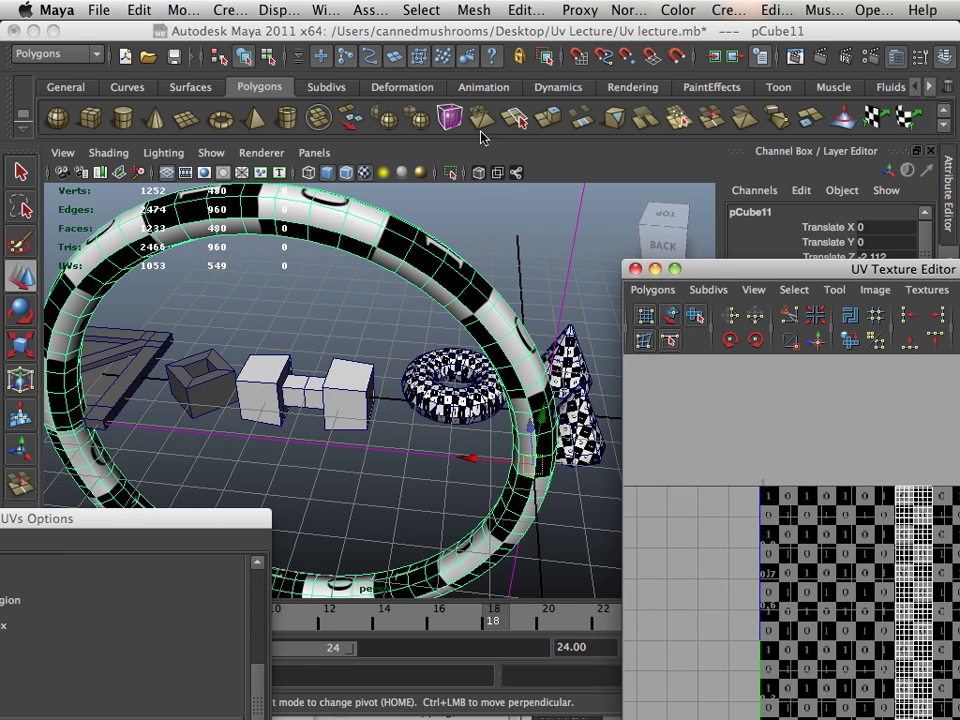
# - Try Transform Component on the selected ring and return to object selection
pyautogui.click(512, 12)
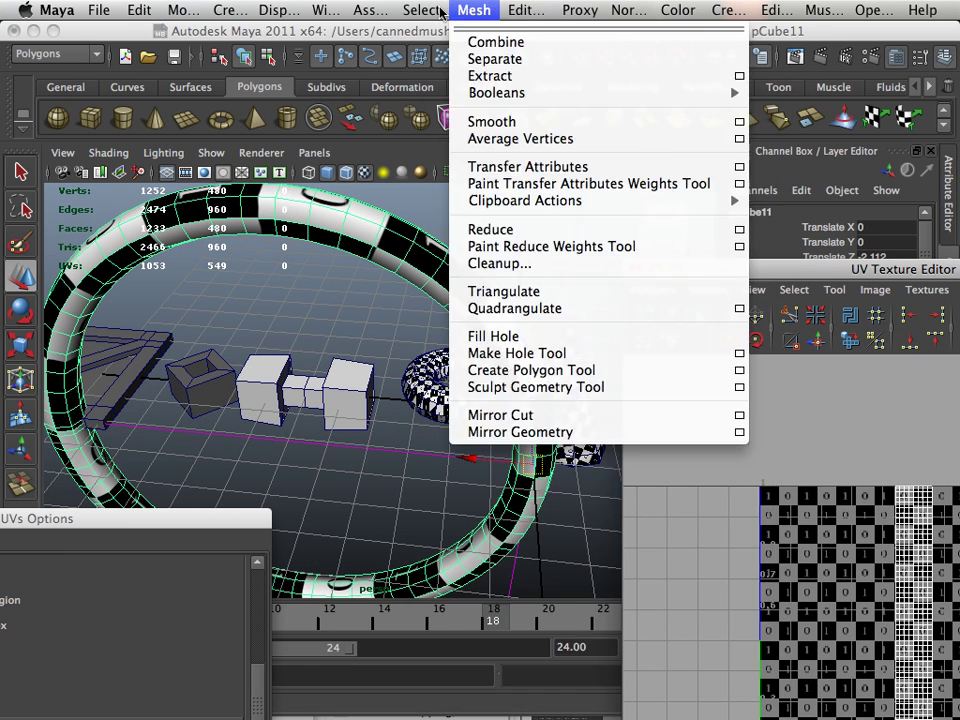
pyautogui.moveTo(486, 14)
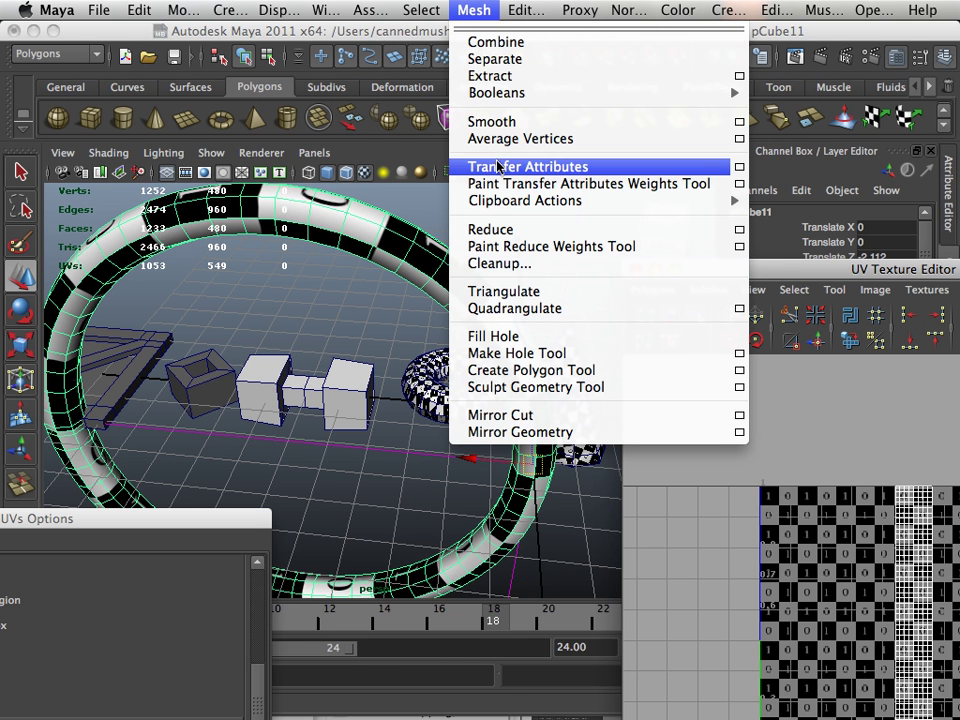
pyautogui.moveTo(527, 10)
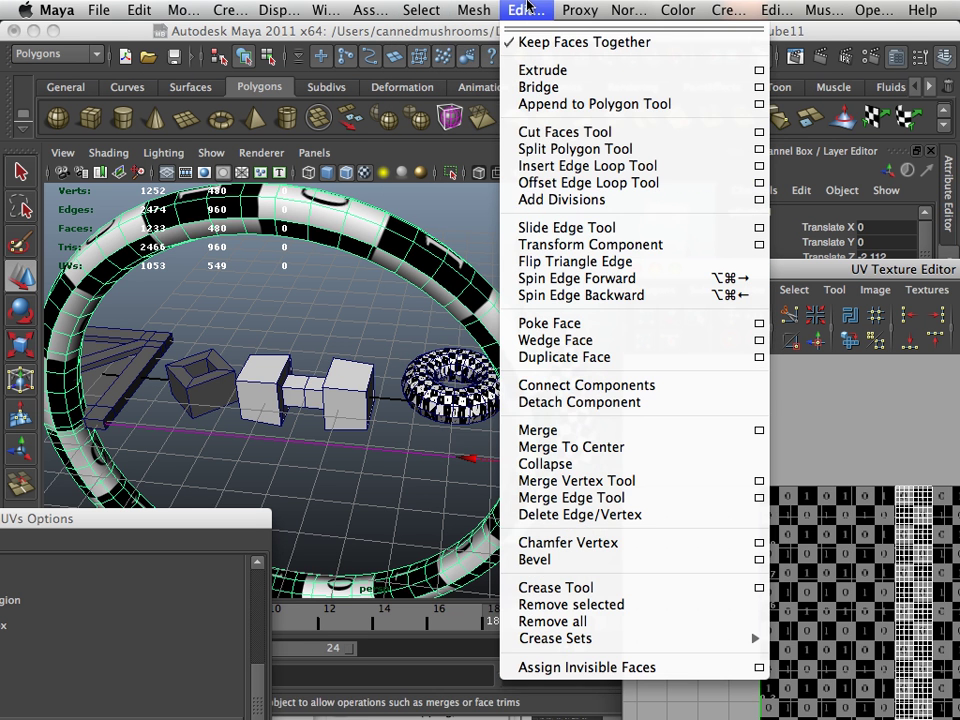
pyautogui.click(563, 246)
pyautogui.keyDown('alt'); pyautogui.moveTo(401, 413); pyautogui.dragTo(134, 410); pyautogui.keyUp('alt')
pyautogui.keyDown('alt'); pyautogui.moveTo(327, 430); pyautogui.dragTo(185, 450); pyautogui.keyUp('alt')
pyautogui.moveTo(228, 398); pyautogui.dragTo(290, 320, button='right')
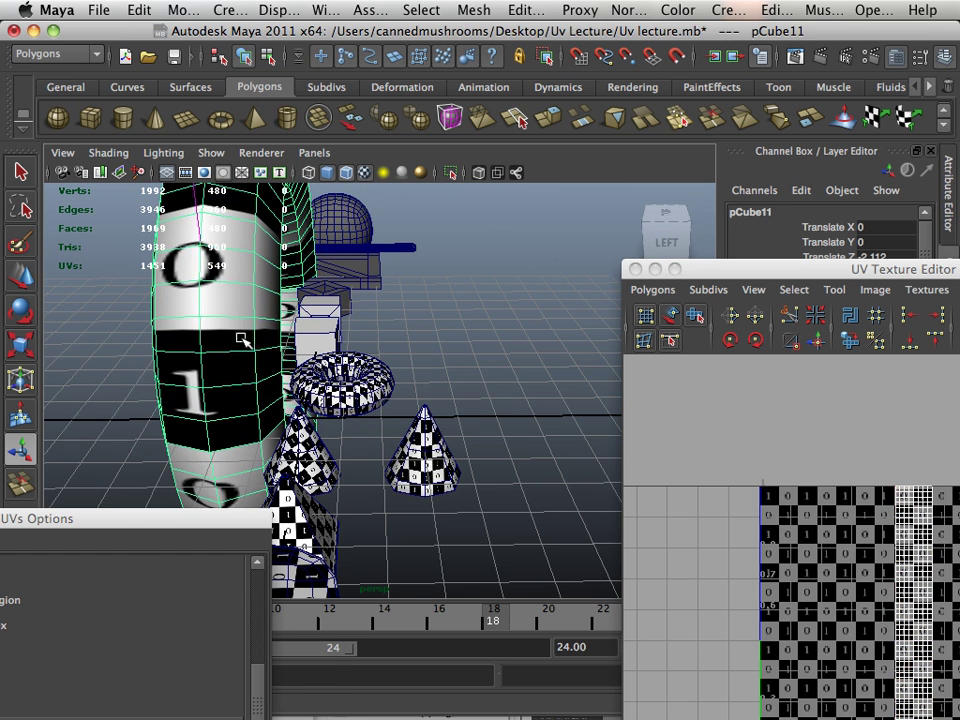
# - Duplicate the ring and move the copy along Z to about -13.3, clear of the original
pyautogui.press('w')
pyautogui.press('f')
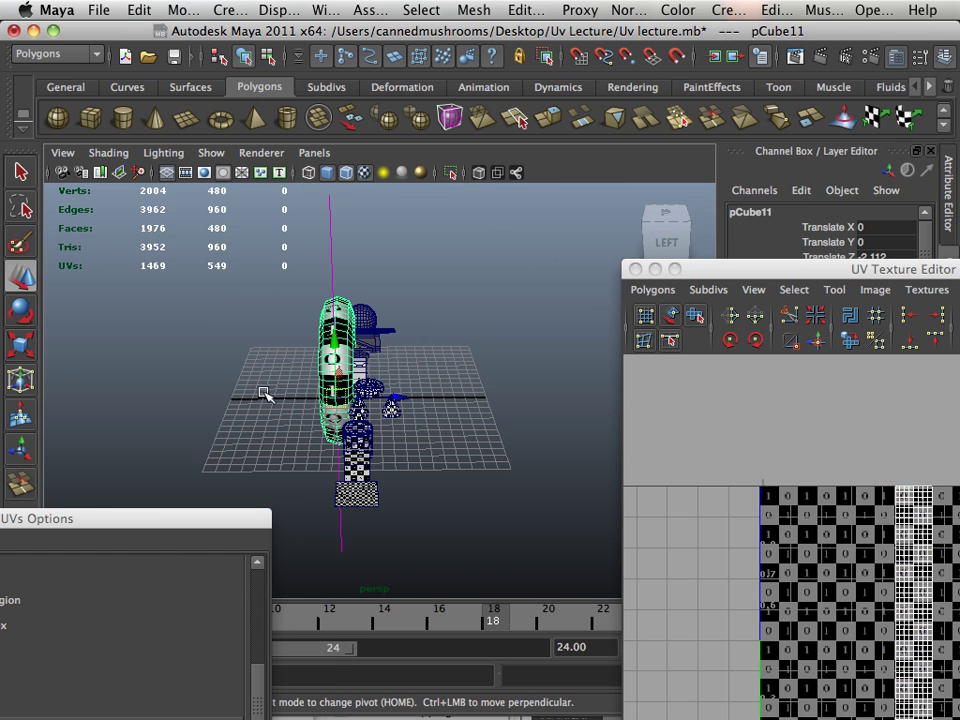
pyautogui.hotkey('ctrl', 'd')
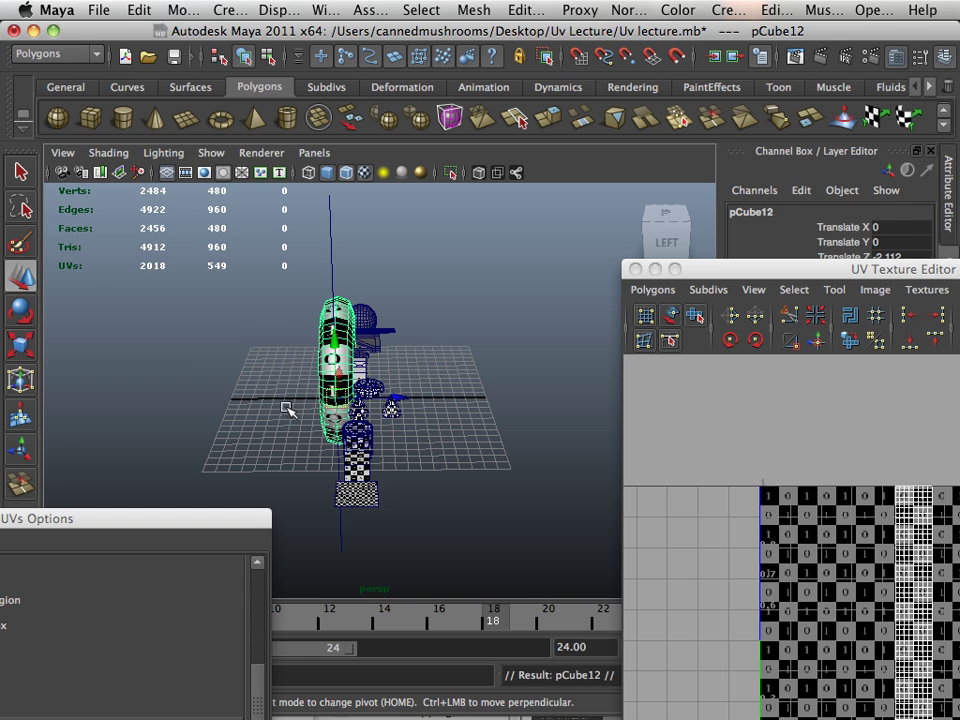
pyautogui.moveTo(394, 398); pyautogui.dragTo(275, 399)
# - Delete the original bent ring, keeping only the moved copy
pyautogui.keyDown('alt'); pyautogui.moveTo(275, 399); pyautogui.dragTo(215, 420); pyautogui.keyUp('alt')
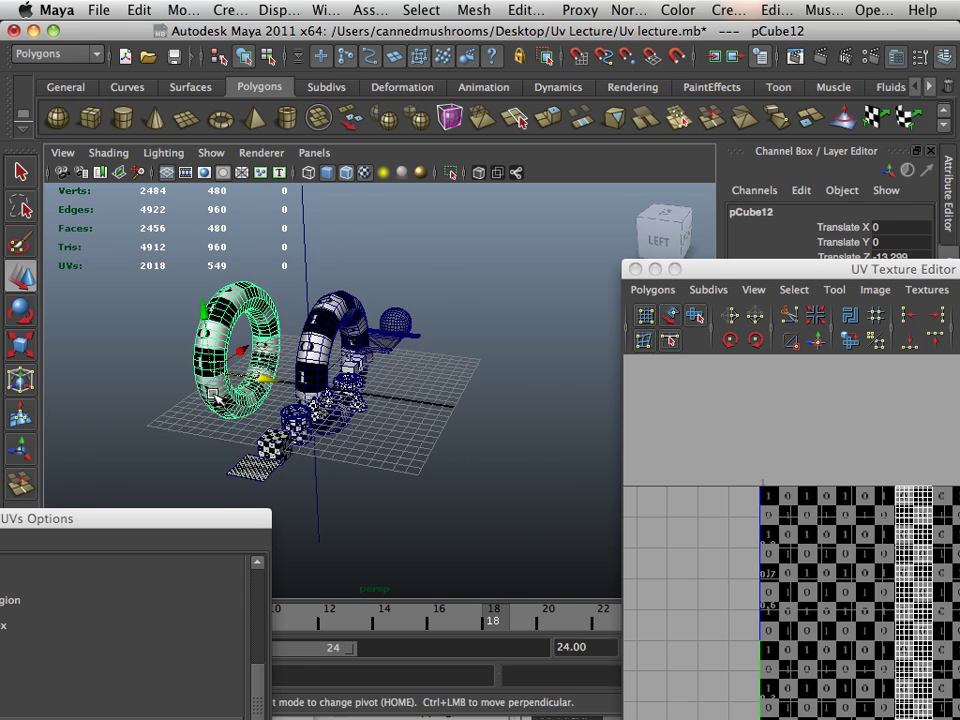
pyautogui.keyDown('alt'); pyautogui.moveTo(215, 420); pyautogui.dragTo(309, 351, button='right'); pyautogui.keyUp('alt')
pyautogui.click(260, 295)
pyautogui.press('Delete')
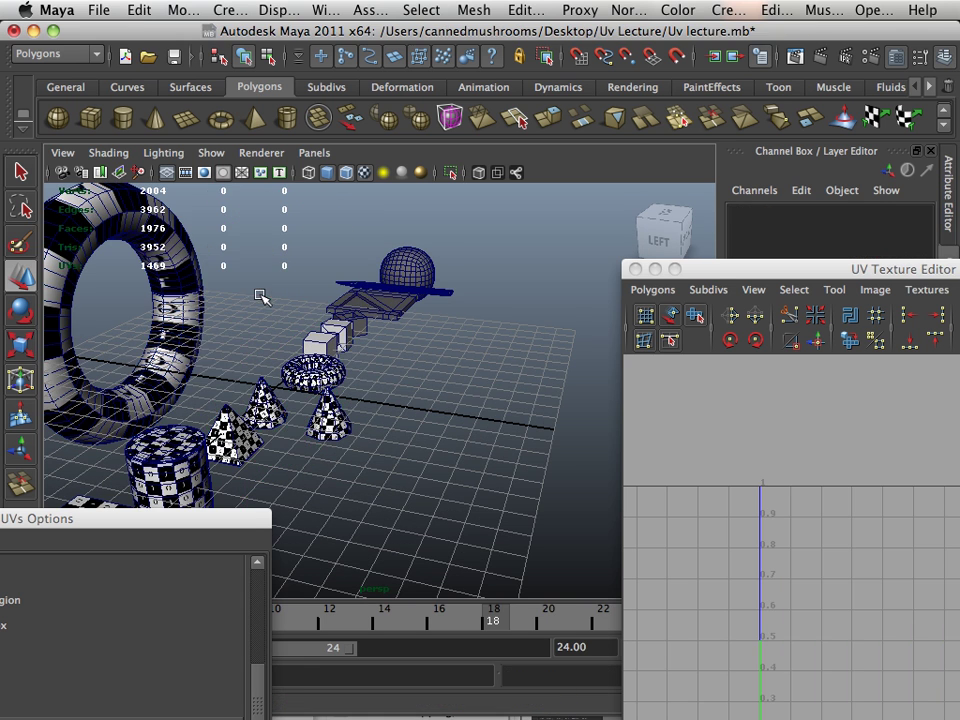
# - Frame the copied ring from the front and select it
pyautogui.keyDown('alt'); pyautogui.moveTo(277, 297); pyautogui.dragTo(390, 335, button='middle'); pyautogui.keyUp('alt')
pyautogui.keyDown('alt'); pyautogui.moveTo(390, 335); pyautogui.dragTo(180, 316); pyautogui.keyUp('alt')
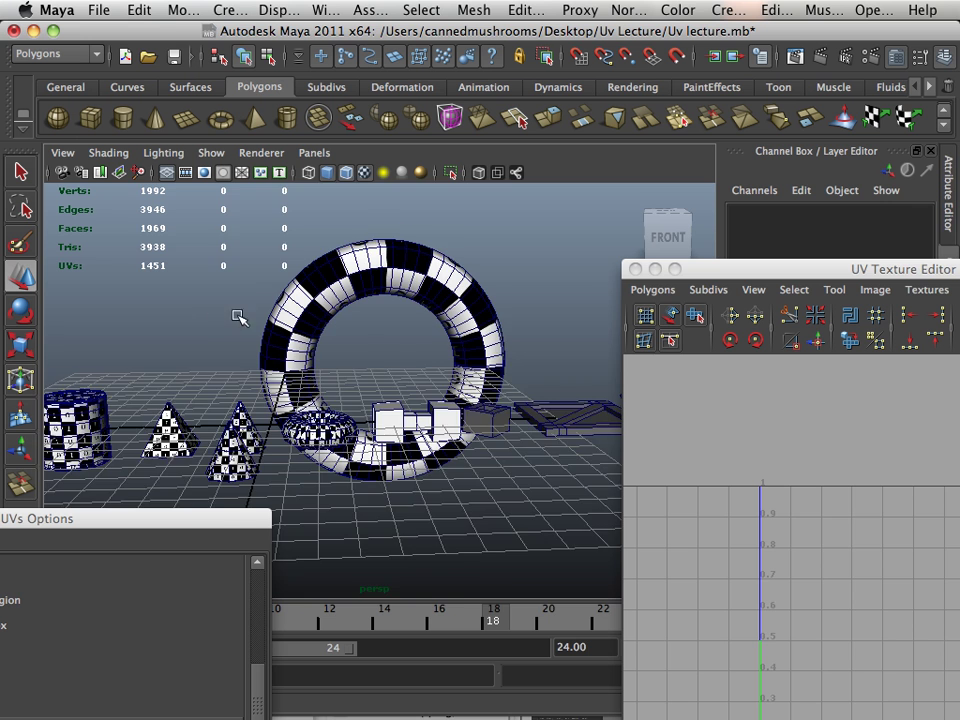
pyautogui.keyDown('alt'); pyautogui.moveTo(238, 316); pyautogui.dragTo(425, 360, button='right'); pyautogui.keyUp('alt')
pyautogui.keyDown('alt'); pyautogui.moveTo(425, 360); pyautogui.dragTo(388, 400, button='middle'); pyautogui.keyUp('alt')
pyautogui.click(310, 250)
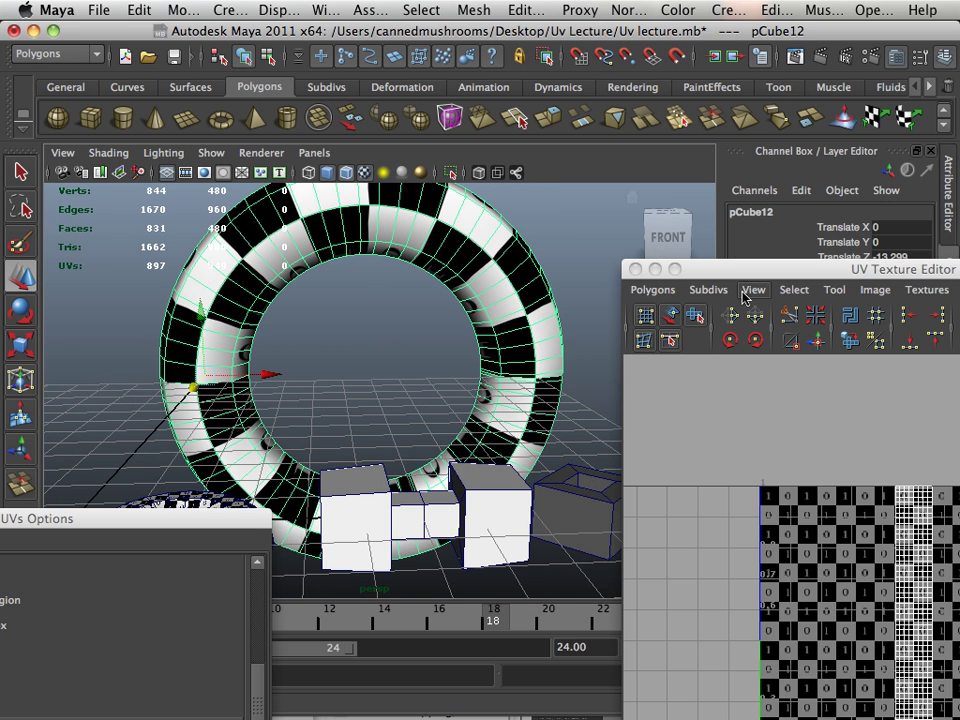
# - Examine the copied ring's UV shell in the UV Texture Editor against the checker pattern on its surface
pyautogui.moveTo(729, 275); pyautogui.dragTo(533, 87)
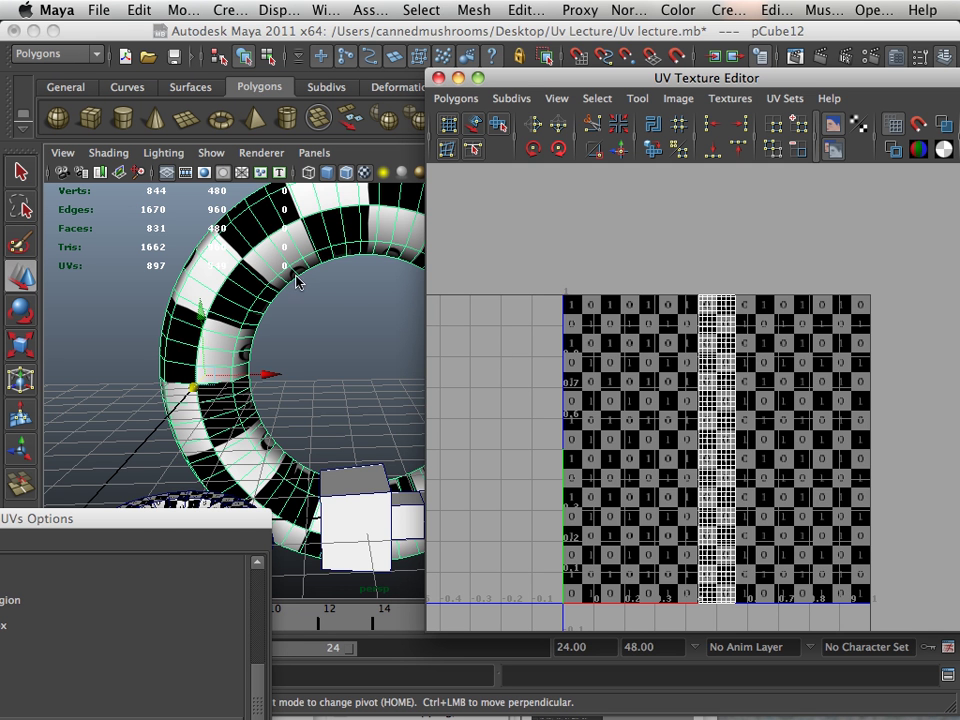
pyautogui.scroll(-5, 290, 279)
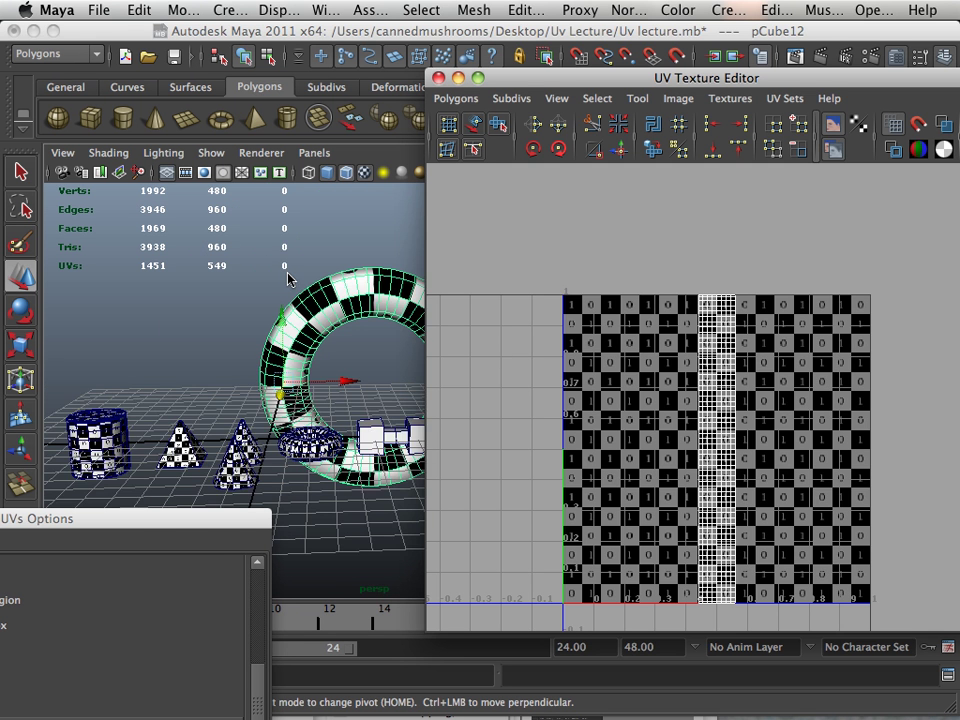
pyautogui.scroll(3, 290, 279)
pyautogui.keyDown('alt'); pyautogui.moveTo(322, 447); pyautogui.dragTo(294, 387); pyautogui.keyUp('alt')
pyautogui.scroll(3, 266, 404)
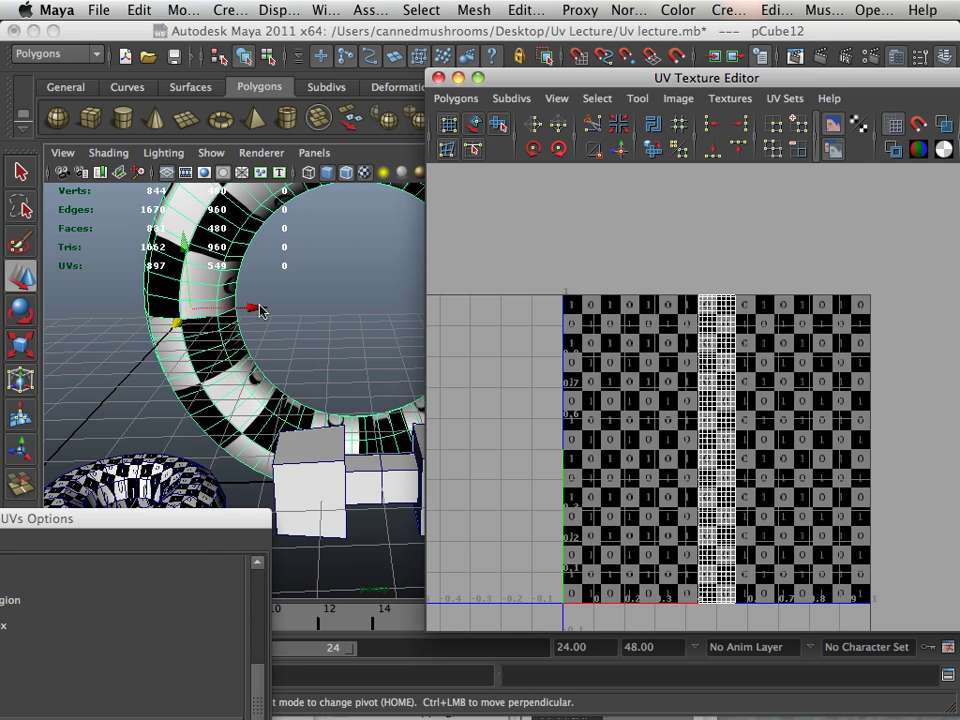
# - Move the copied ring along X toward the cylinder and shift the UV Texture Editor off the viewport
pyautogui.moveTo(259, 311); pyautogui.dragTo(20, 294)
pyautogui.scroll(-3, 155, 298)
pyautogui.keyDown('alt'); pyautogui.moveTo(155, 298); pyautogui.dragTo(330, 304, button='middle'); pyautogui.keyUp('alt')
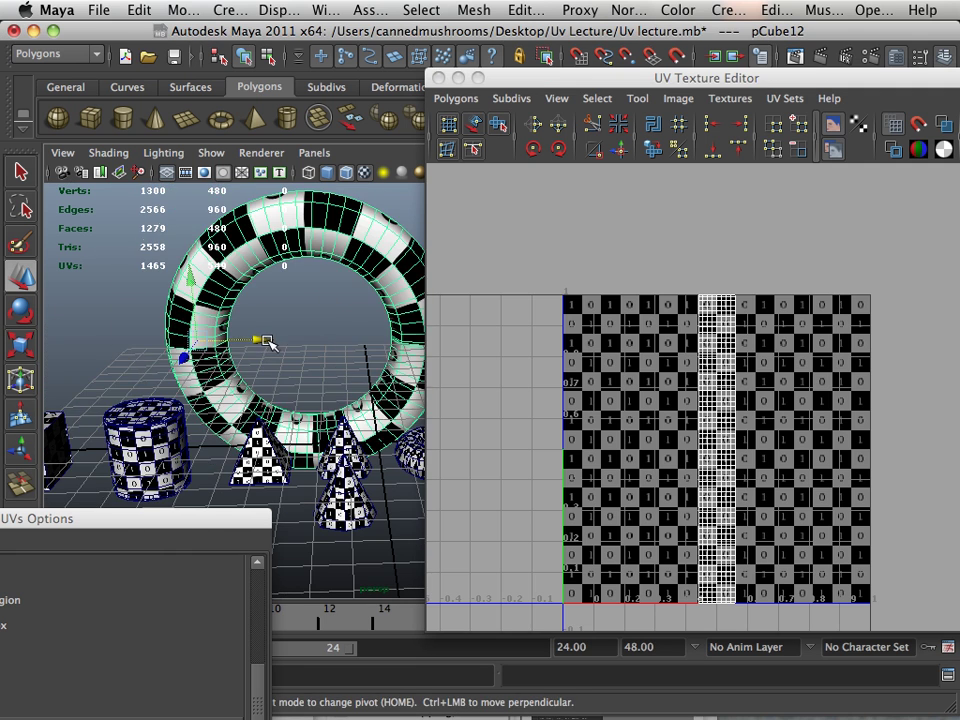
pyautogui.moveTo(268, 343); pyautogui.dragTo(380, 280)
pyautogui.moveTo(524, 85); pyautogui.dragTo(775, 146)
# - Examine the checker texture on the bent ring and compare it with the one on the small torus
pyautogui.keyDown('alt'); pyautogui.moveTo(432, 292); pyautogui.dragTo(371, 300); pyautogui.keyUp('alt')
pyautogui.scroll(2, 371, 300)
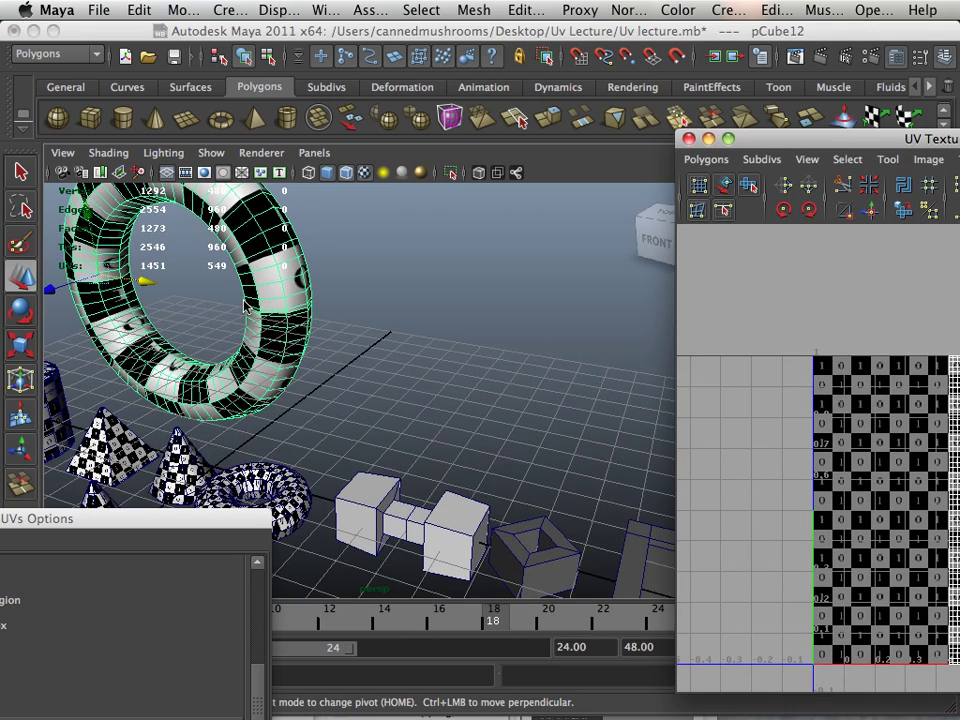
pyautogui.keyDown('alt'); pyautogui.moveTo(279, 343); pyautogui.dragTo(221, 331); pyautogui.keyUp('alt')
pyautogui.keyDown('alt'); pyautogui.moveTo(221, 331); pyautogui.dragTo(305, 347, button='right'); pyautogui.keyUp('alt')
pyautogui.keyDown('alt'); pyautogui.moveTo(305, 347); pyautogui.dragTo(386, 391); pyautogui.keyUp('alt')
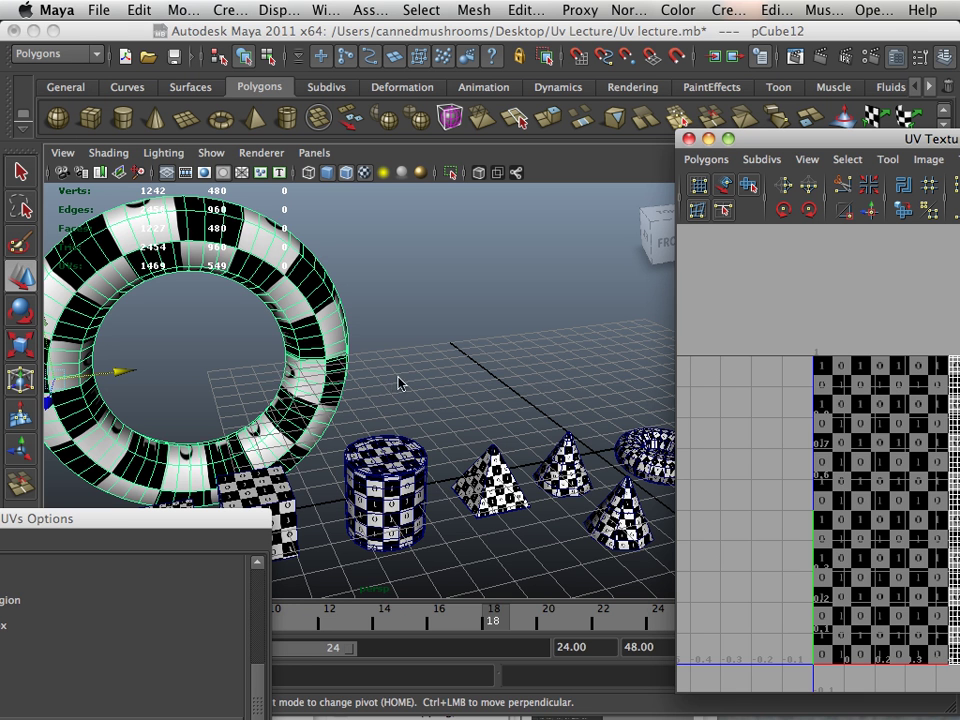
pyautogui.keyDown('alt'); pyautogui.moveTo(399, 381); pyautogui.dragTo(289, 394, button='middle'); pyautogui.keyUp('alt')
pyautogui.keyDown('alt'); pyautogui.moveTo(289, 394); pyautogui.dragTo(445, 443, button='right'); pyautogui.keyUp('alt')
pyautogui.keyDown('alt'); pyautogui.moveTo(445, 443); pyautogui.dragTo(277, 394, button='middle'); pyautogui.keyUp('alt')
pyautogui.keyDown('alt'); pyautogui.moveTo(431, 422); pyautogui.dragTo(408, 415); pyautogui.keyUp('alt')
pyautogui.keyDown('alt'); pyautogui.moveTo(382, 405); pyautogui.dragTo(382, 394, button='middle'); pyautogui.keyUp('alt')
pyautogui.keyDown('alt'); pyautogui.moveTo(382, 393); pyautogui.dragTo(385, 380); pyautogui.keyUp('alt')
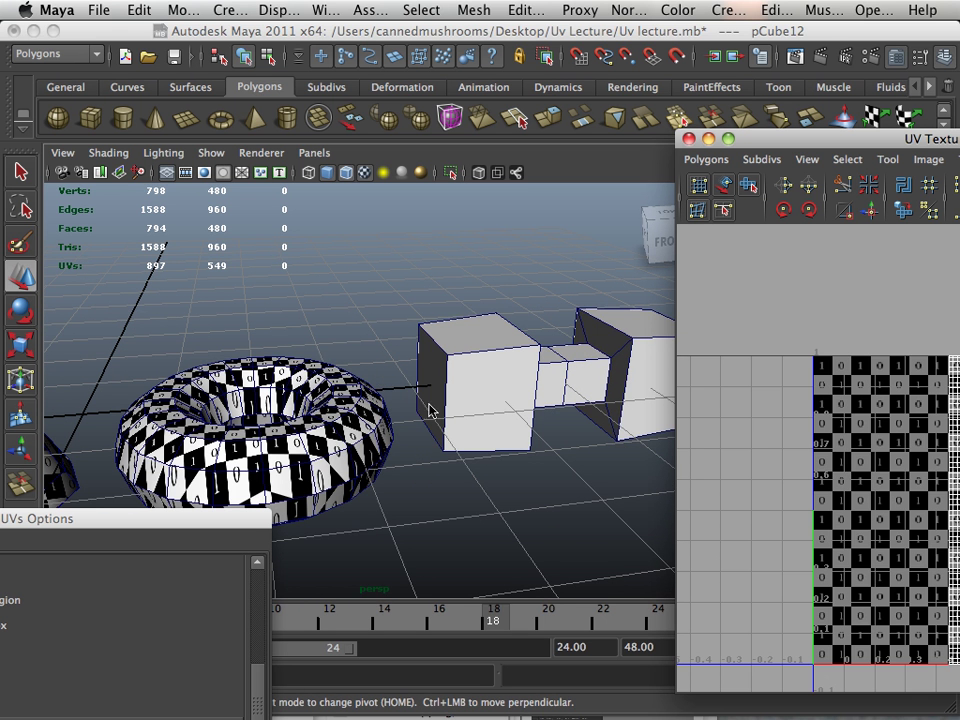
# - Select the small checkered torus to show its UV layout and bring the neighbouring cube shapes into view
pyautogui.scroll(-8, 398, 447)
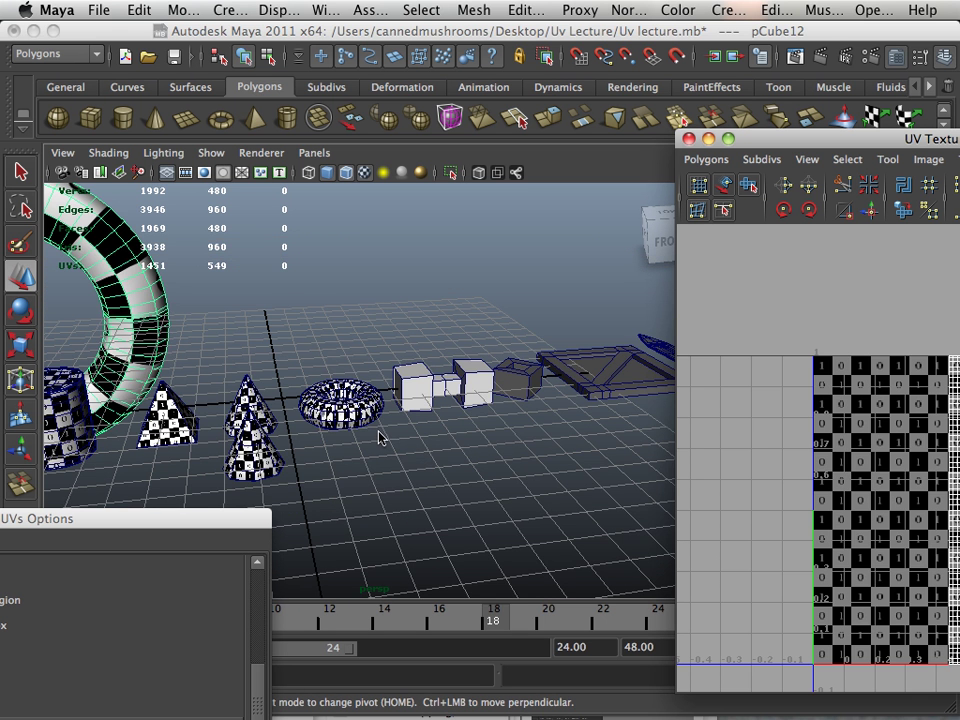
pyautogui.click(378, 433)
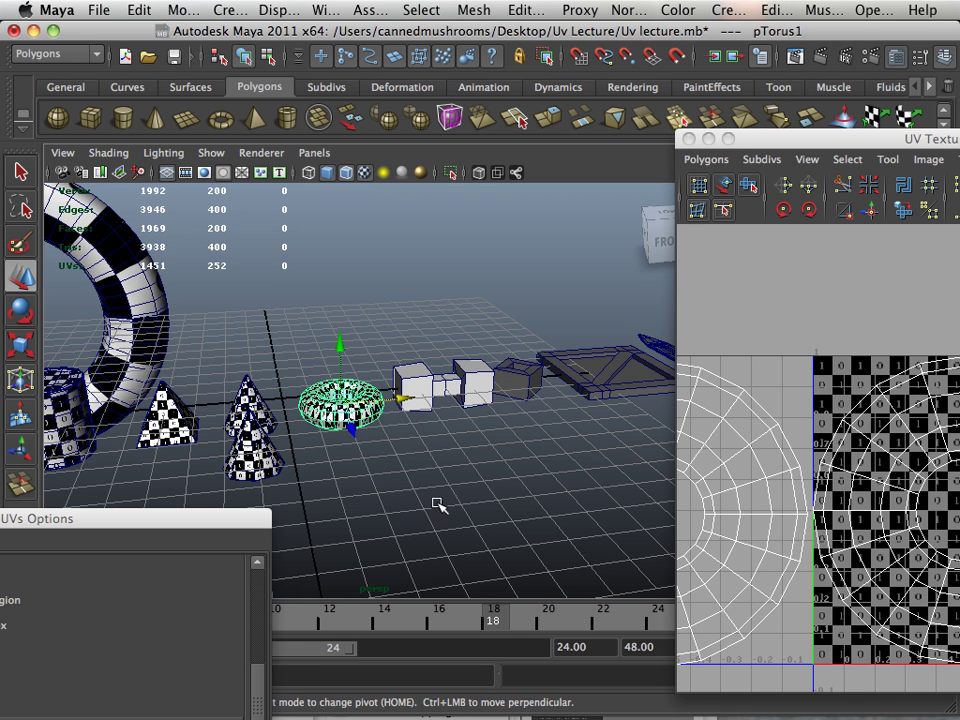
pyautogui.scroll(10, 437, 505)
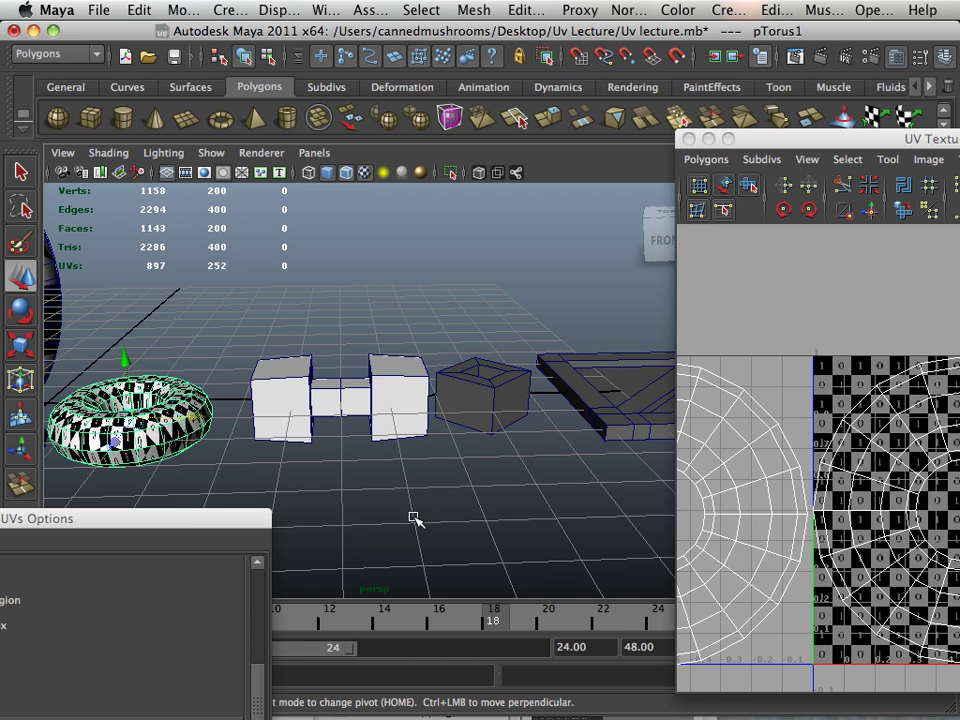